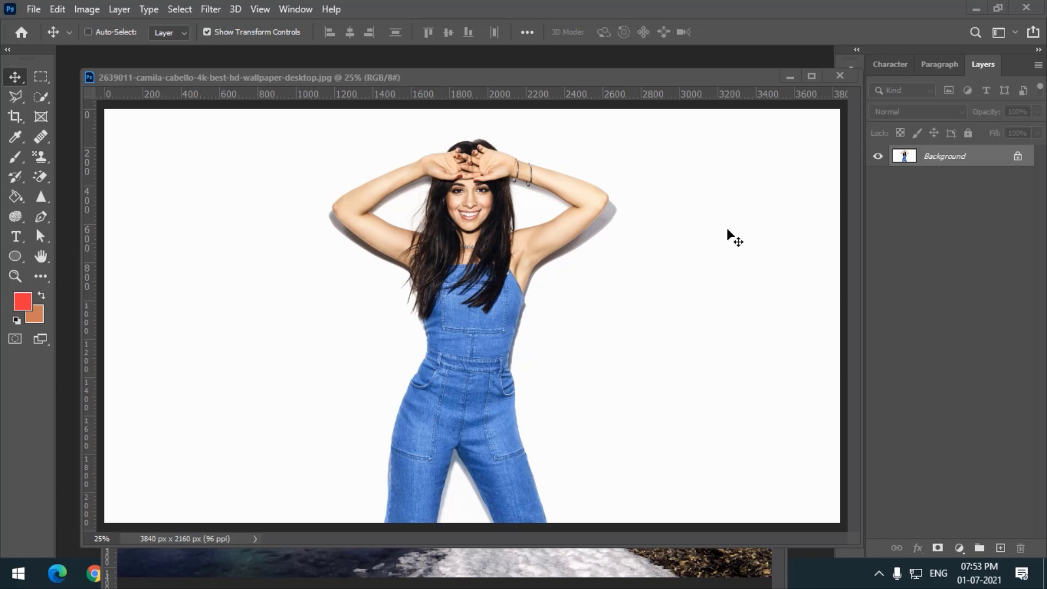
click(13, 98)
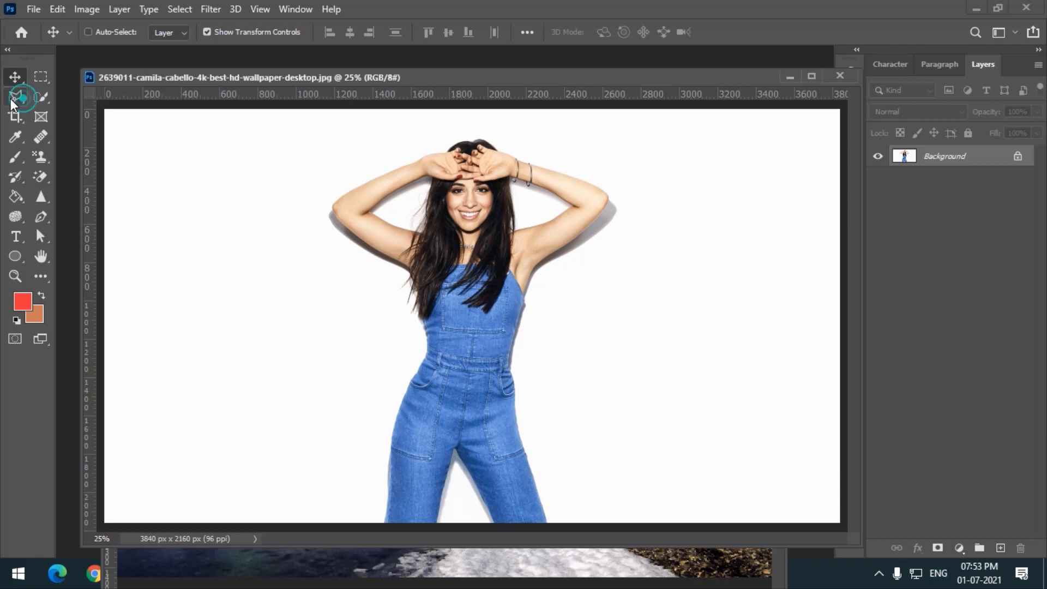
click(39, 100)
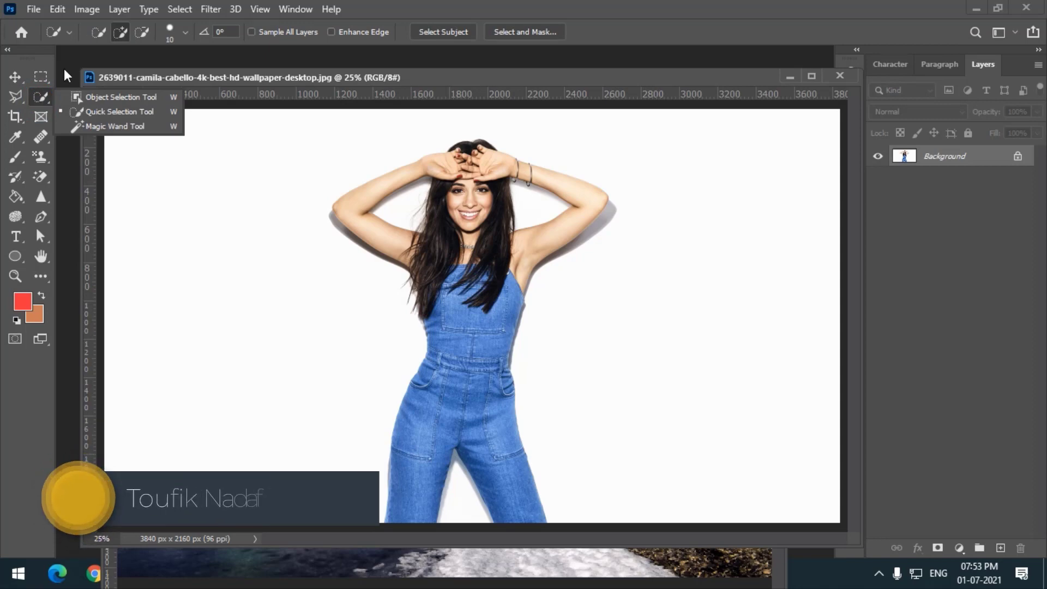
click(47, 75)
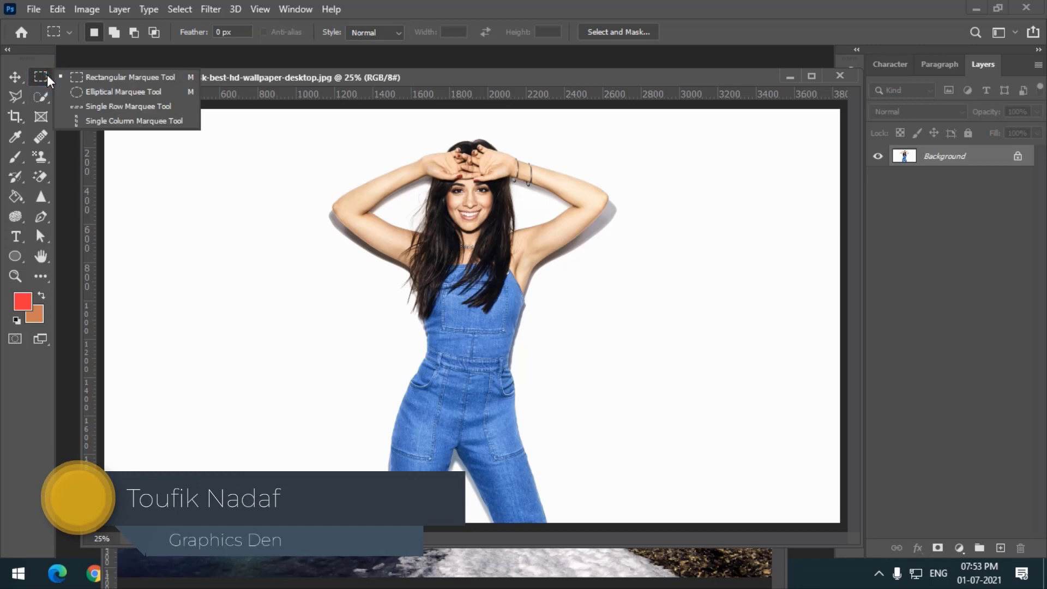
click(39, 76)
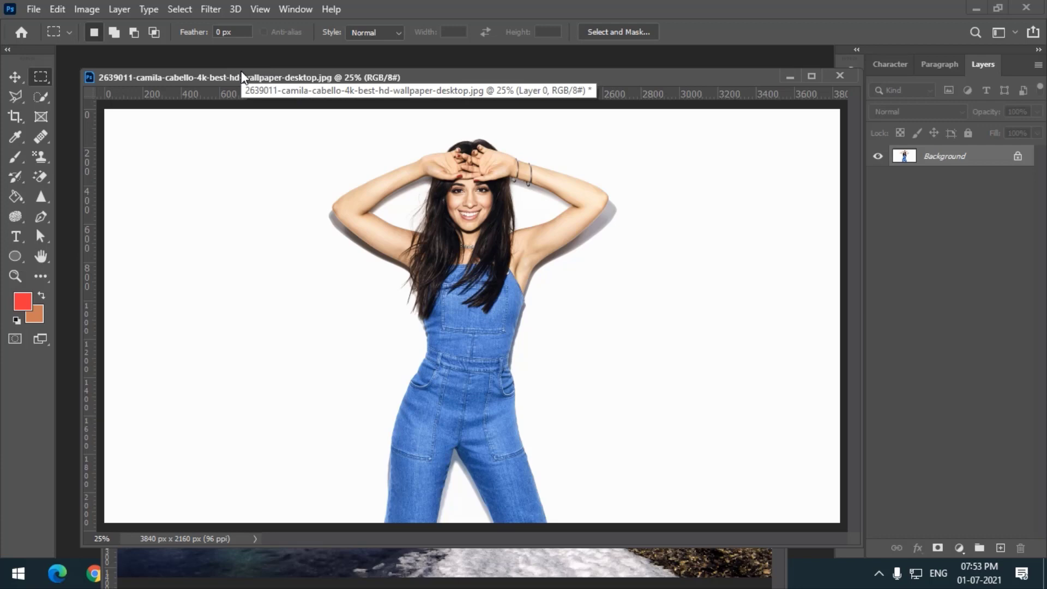
click(971, 7)
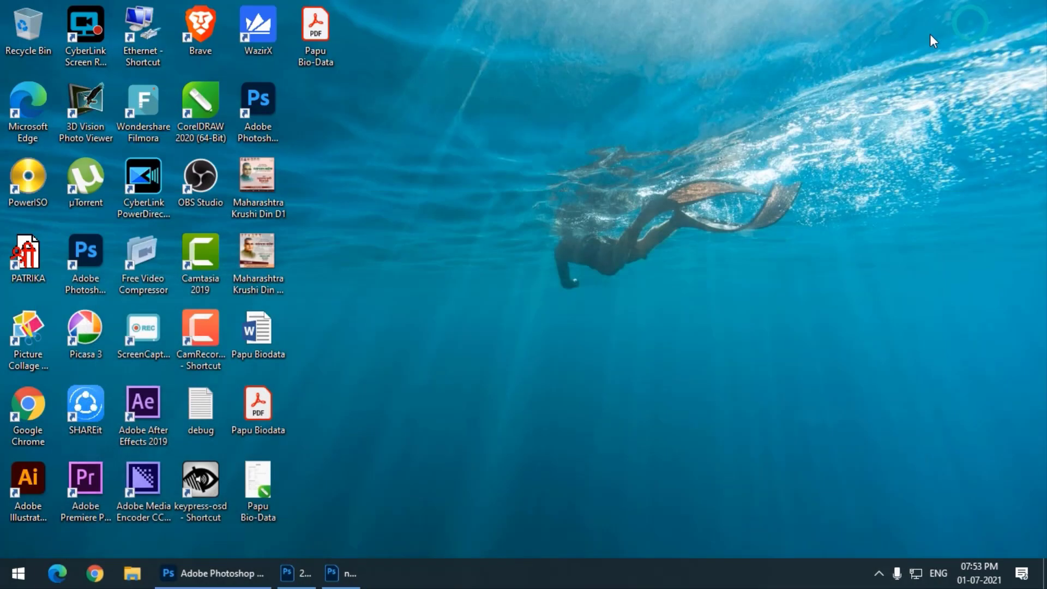
click(212, 573)
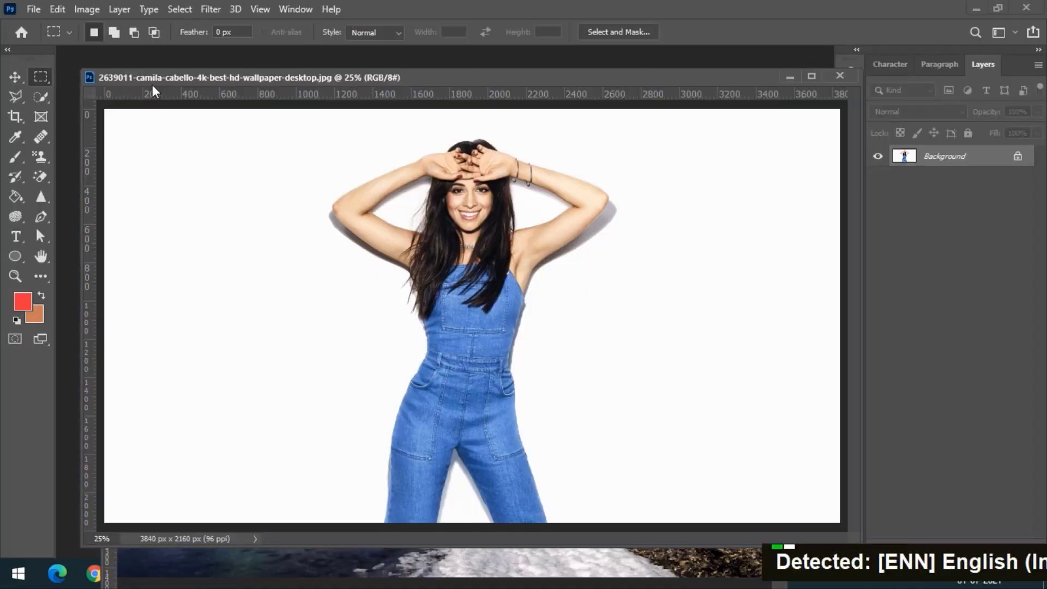
- Draw a black rectangle shape layer about 992 × 904 px with the Rectangle tool in Shape mode
click(15, 258)
right_click(17, 258)
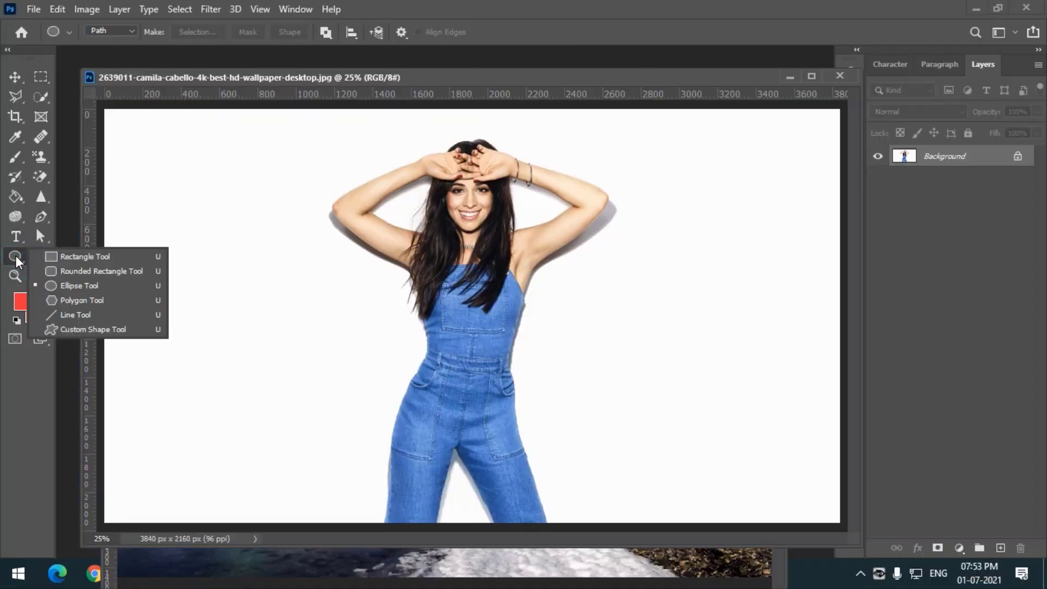
click(71, 254)
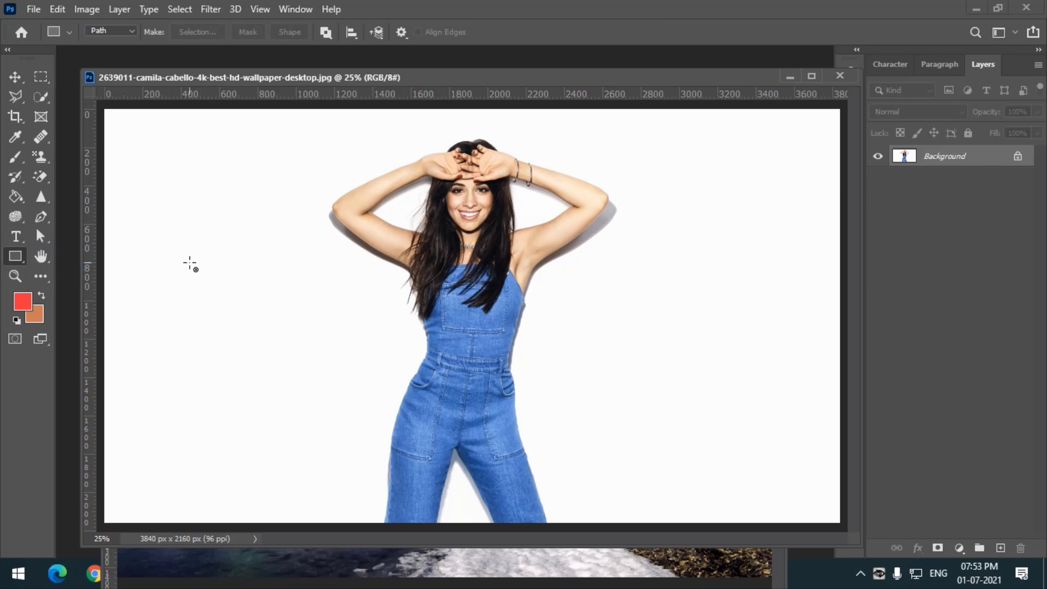
click(115, 31)
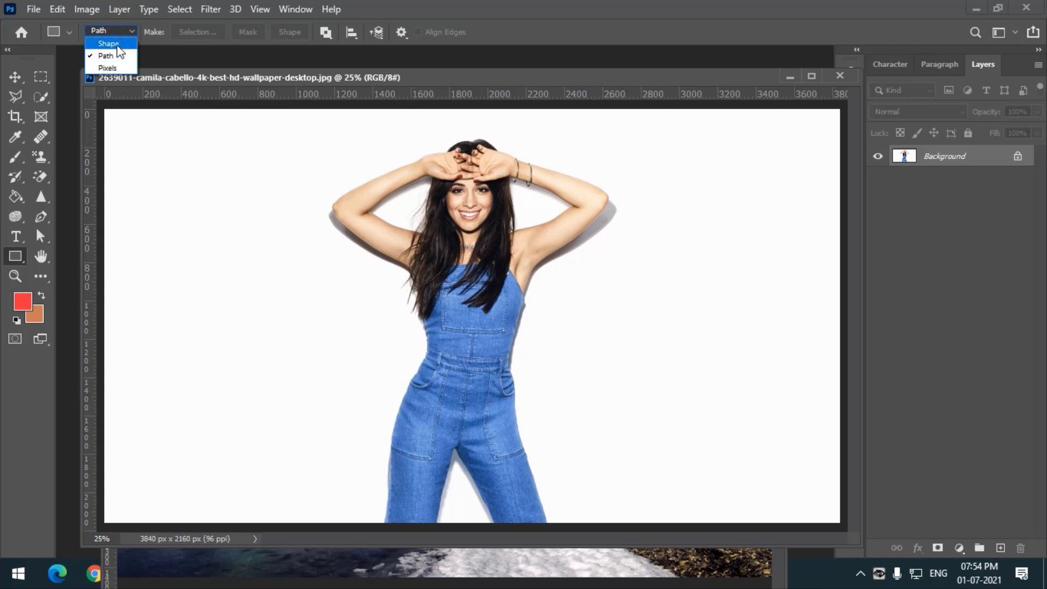
click(111, 43)
drag(182, 201, 372, 373)
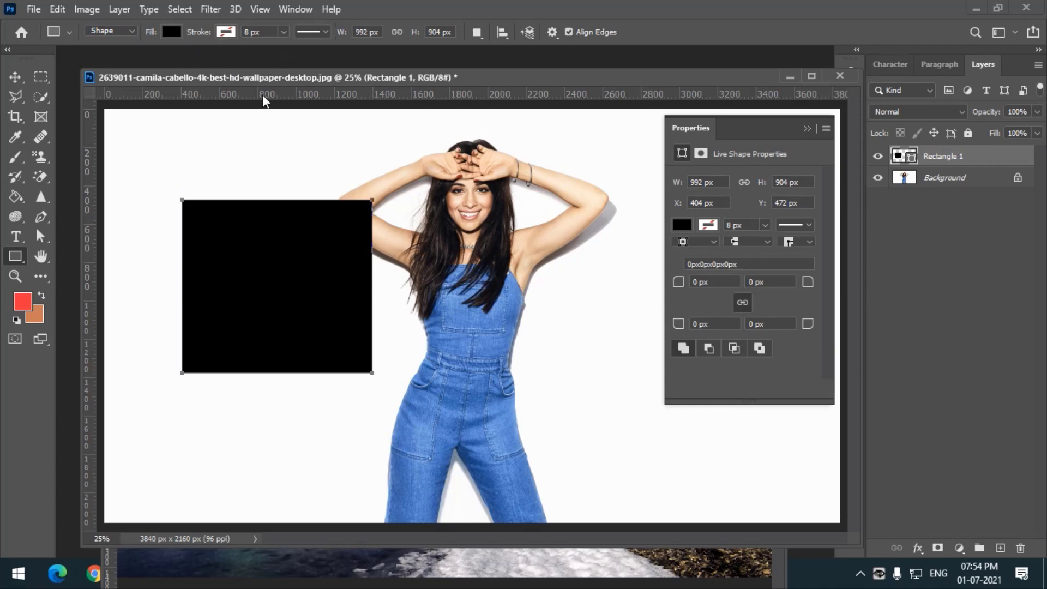
- Move the rectangle shape toward the upper left, then delete its layer
click(14, 76)
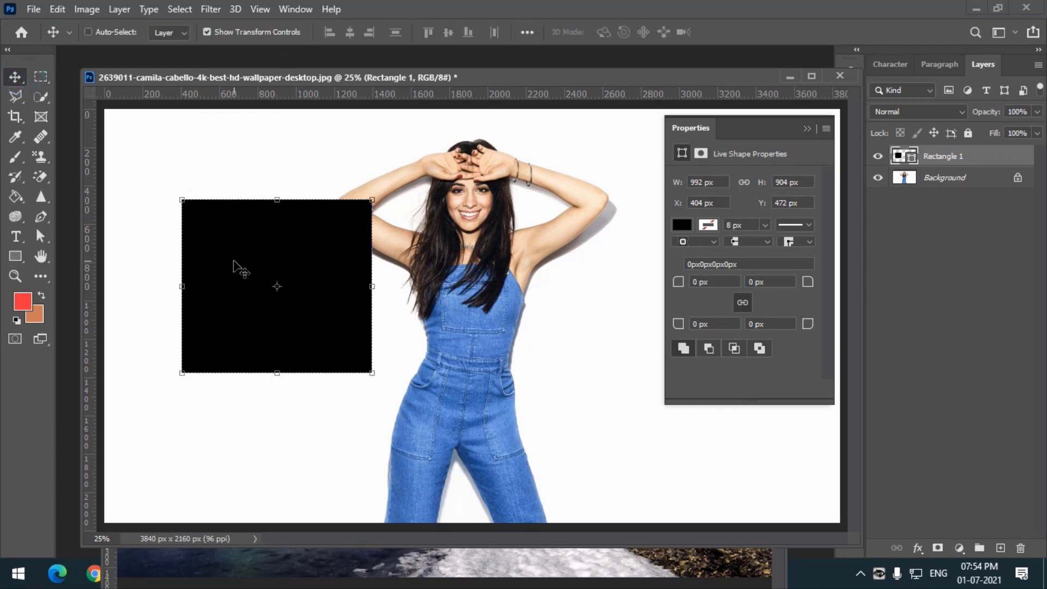
drag(235, 268, 204, 200)
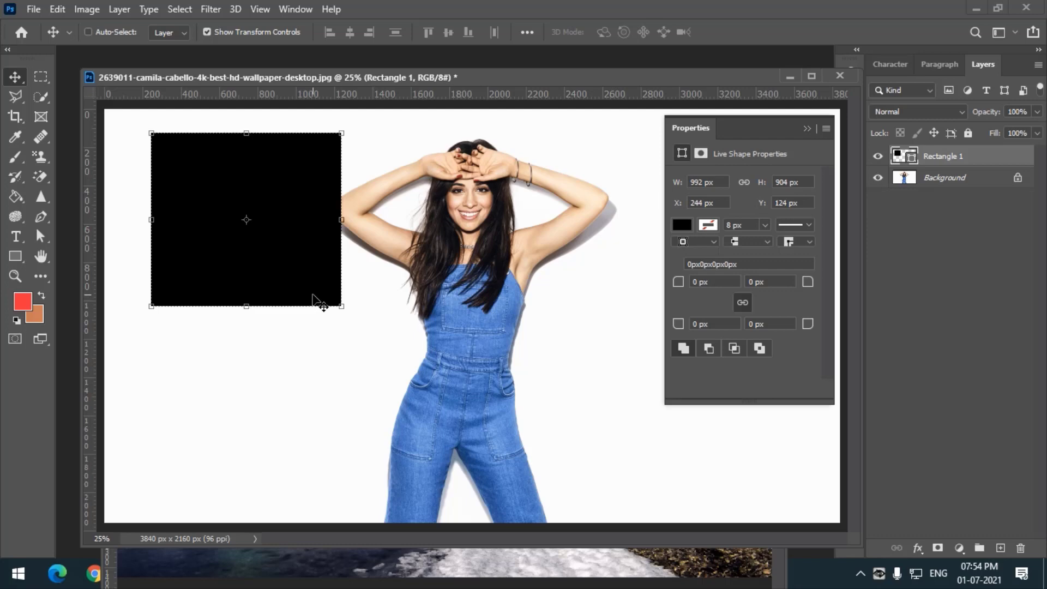
key(Delete)
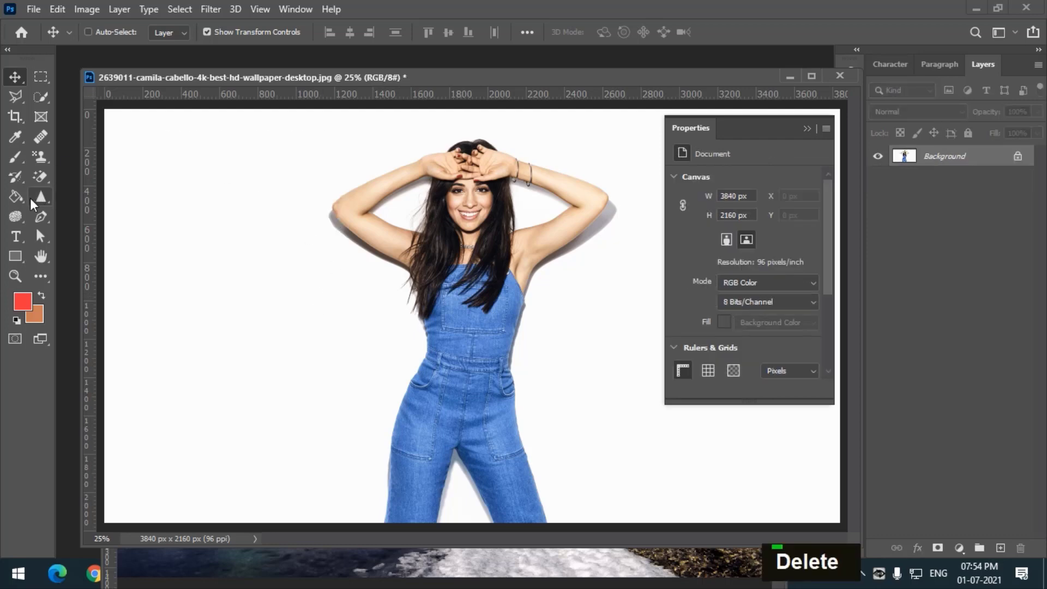
click(14, 256)
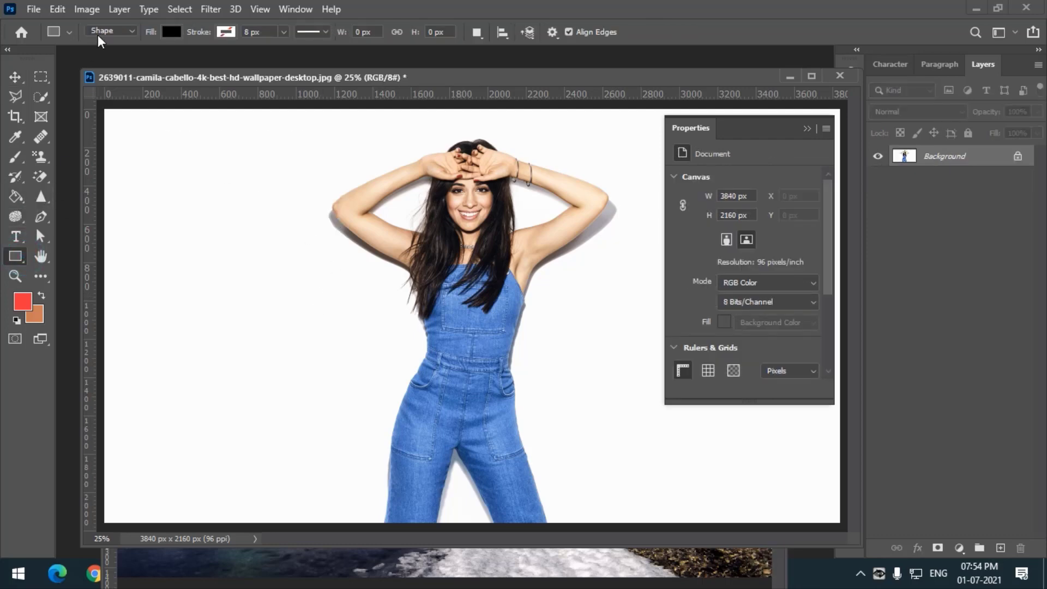
click(105, 33)
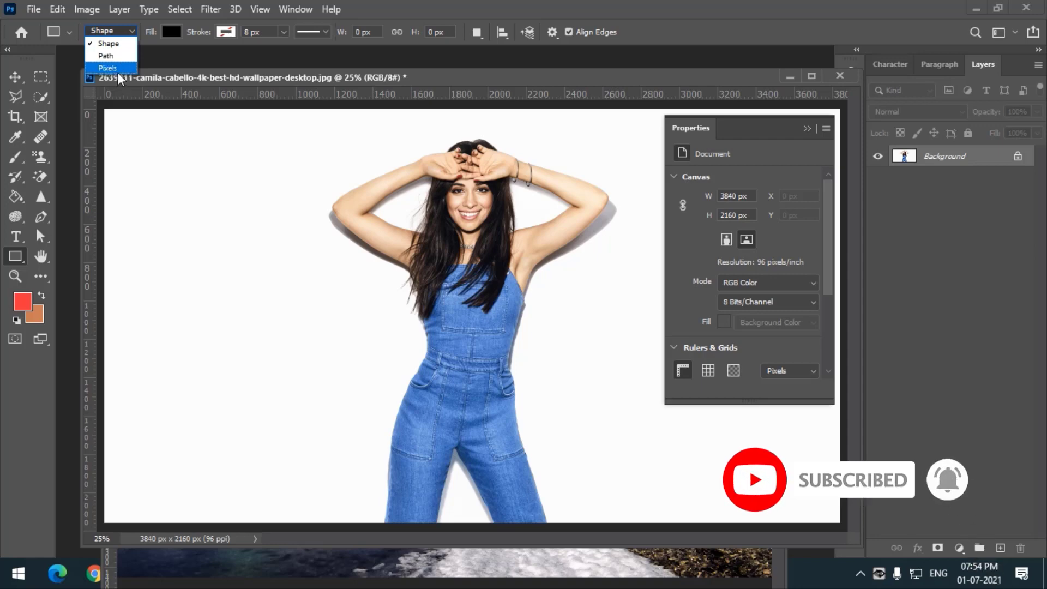
click(118, 69)
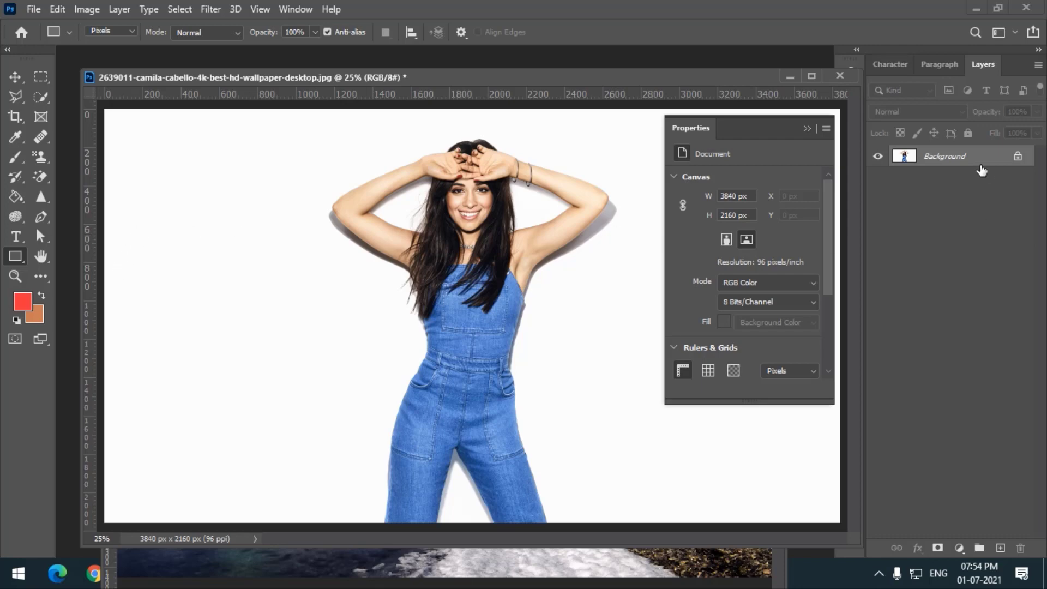
- Draw a rectangle shape about 580 × 736 px in Shape mode on the left side of the photo
click(109, 31)
click(107, 41)
drag(184, 241, 294, 383)
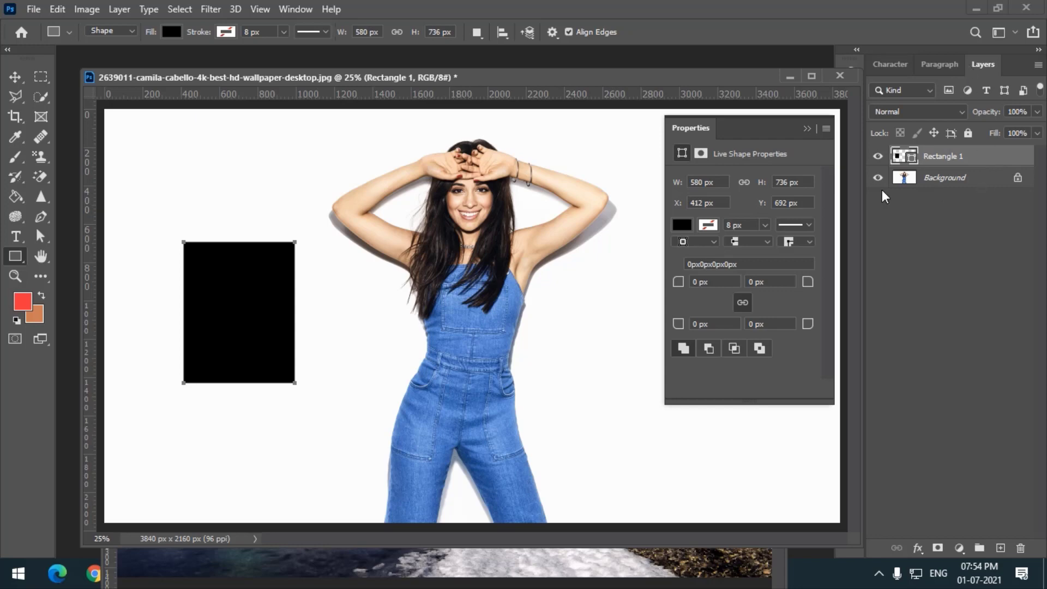
- Delete the new rectangle shape layer
click(15, 77)
key(Delete)
key(Delete)
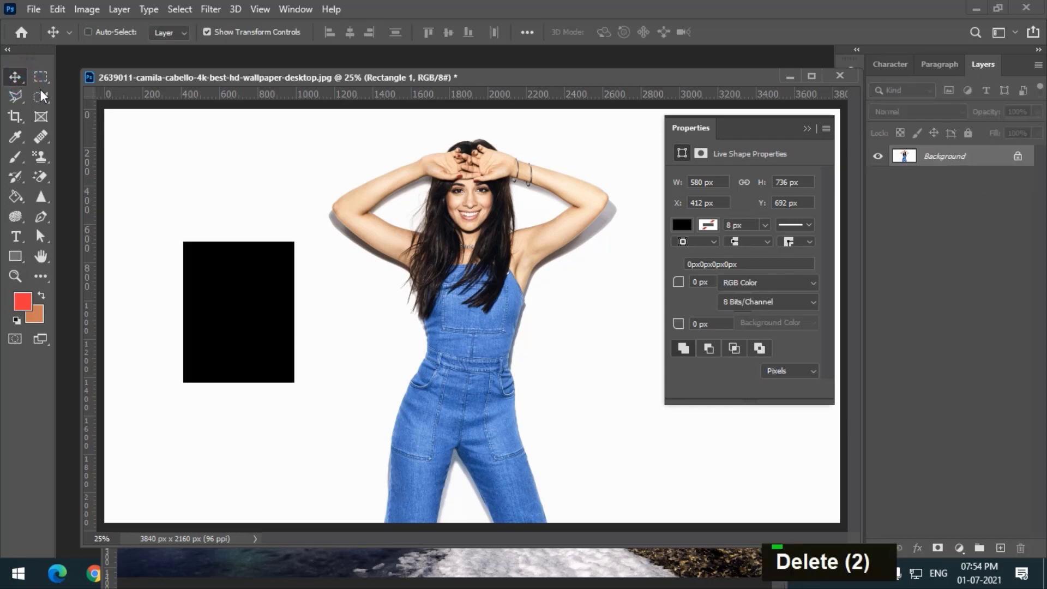
- Paint a red pixel rectangle on the background with the Rectangle tool in Pixels mode
click(15, 257)
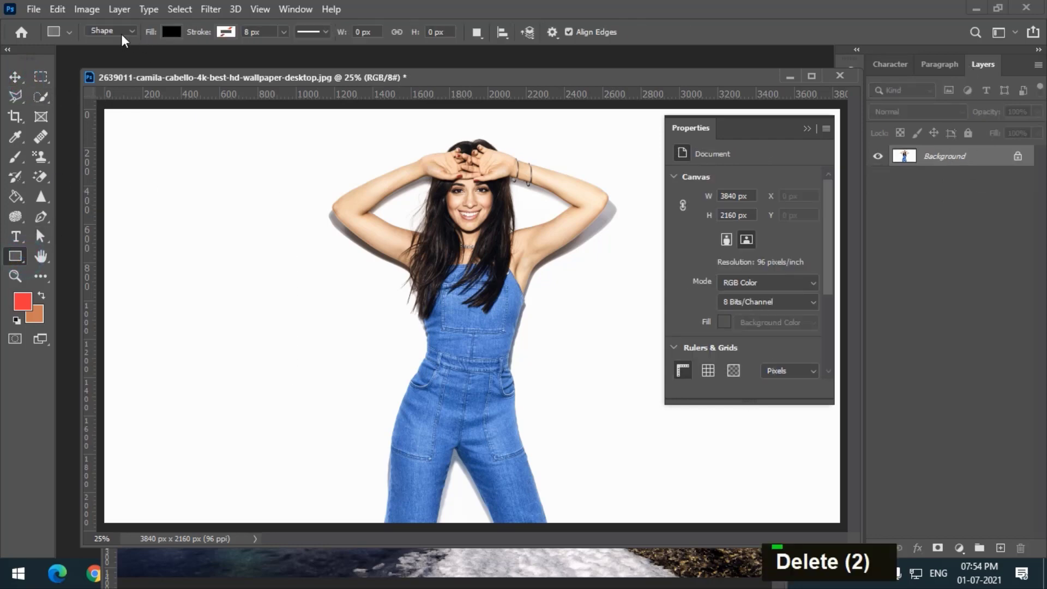
click(111, 30)
click(131, 70)
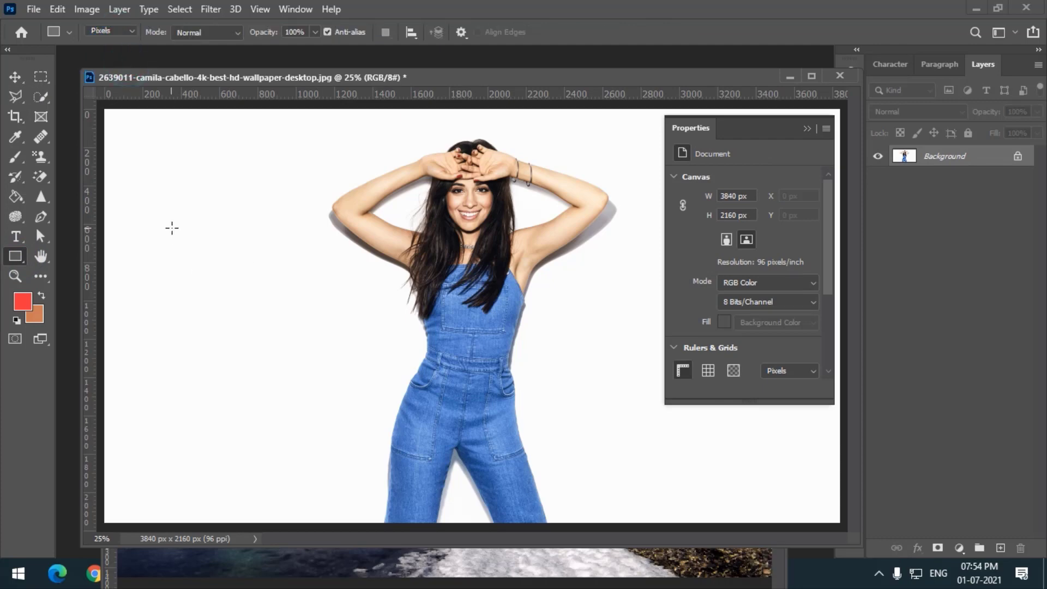
drag(171, 228, 348, 390)
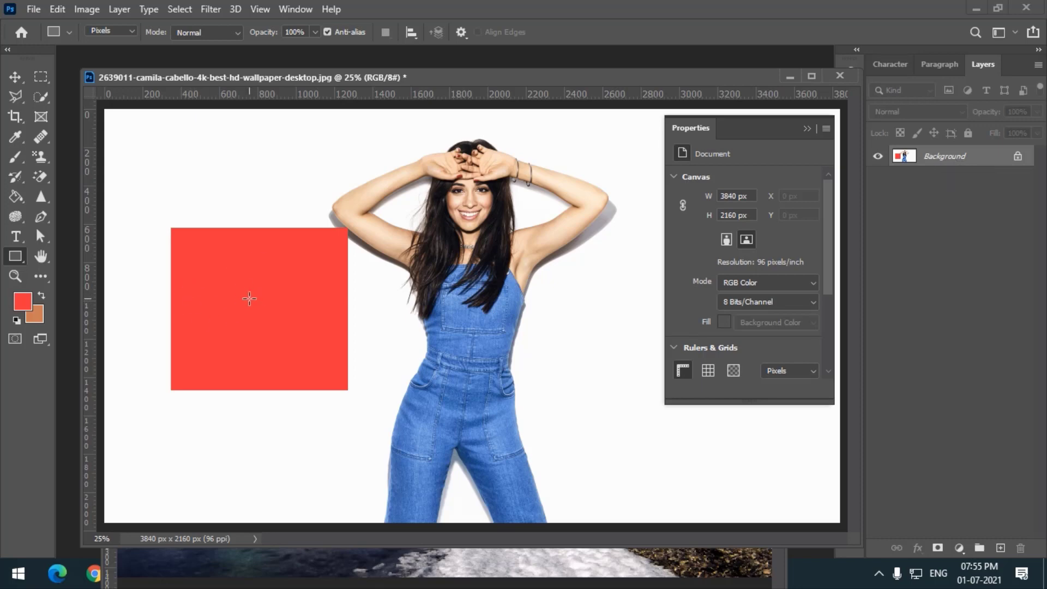
- Marquee-select the upper-left part of the red rectangle and move the selected pixels onto the woman's torso
click(49, 77)
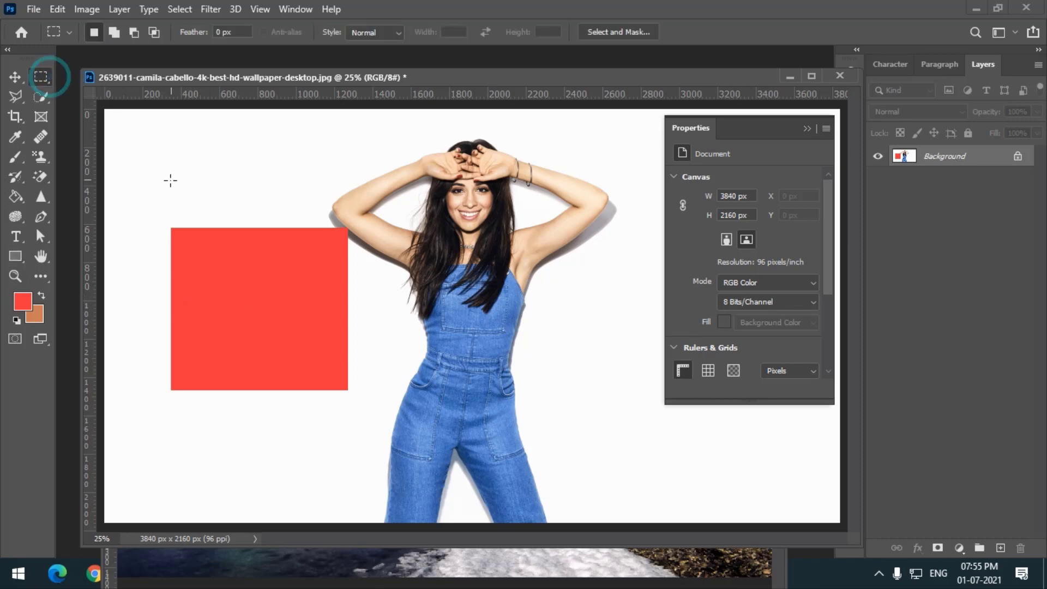
drag(158, 180, 294, 329)
click(15, 77)
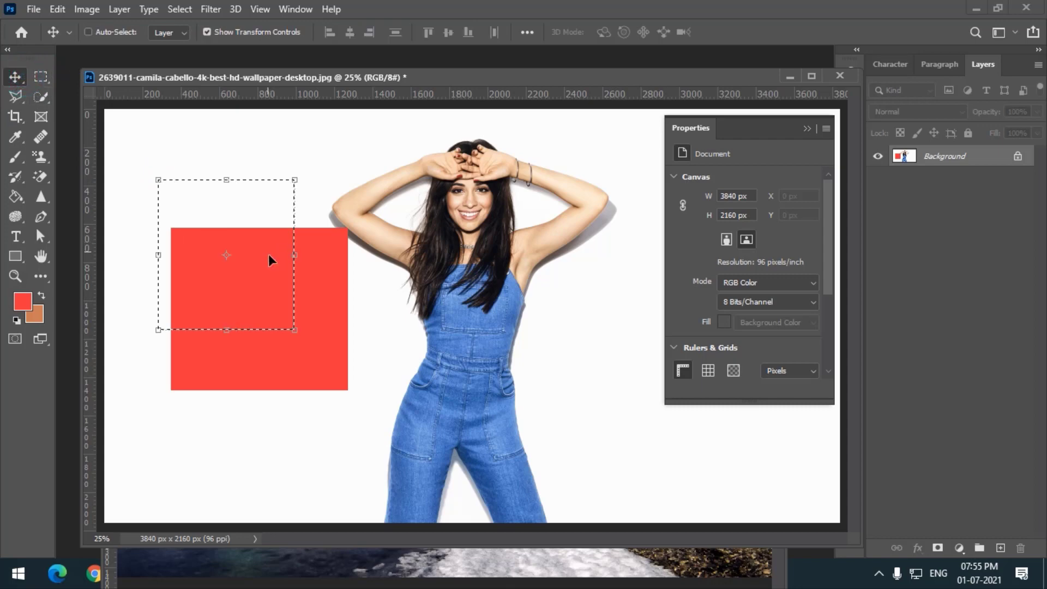
drag(274, 257, 530, 313)
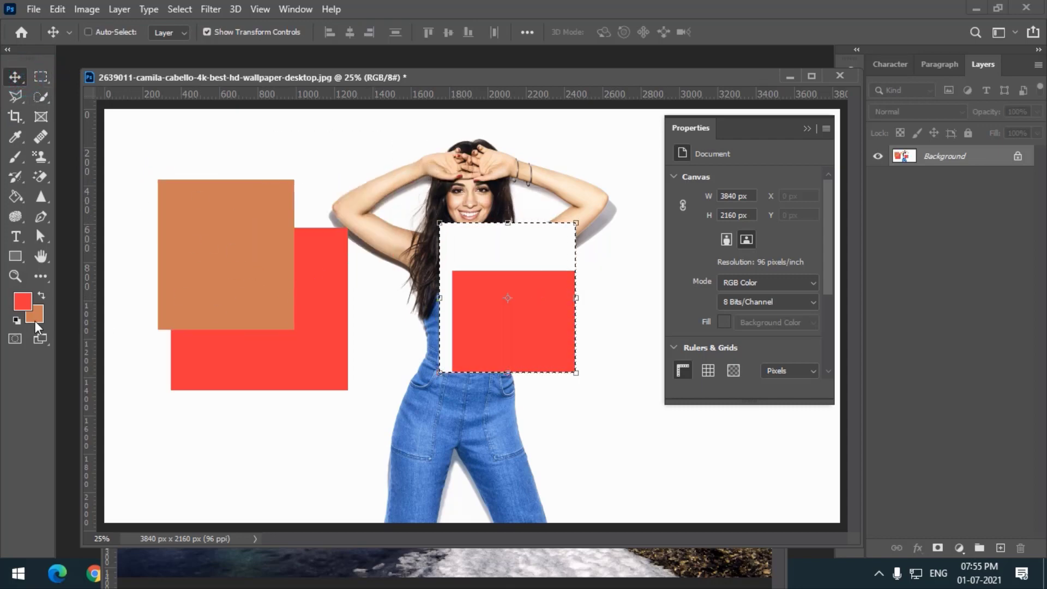
drag(480, 239, 410, 274)
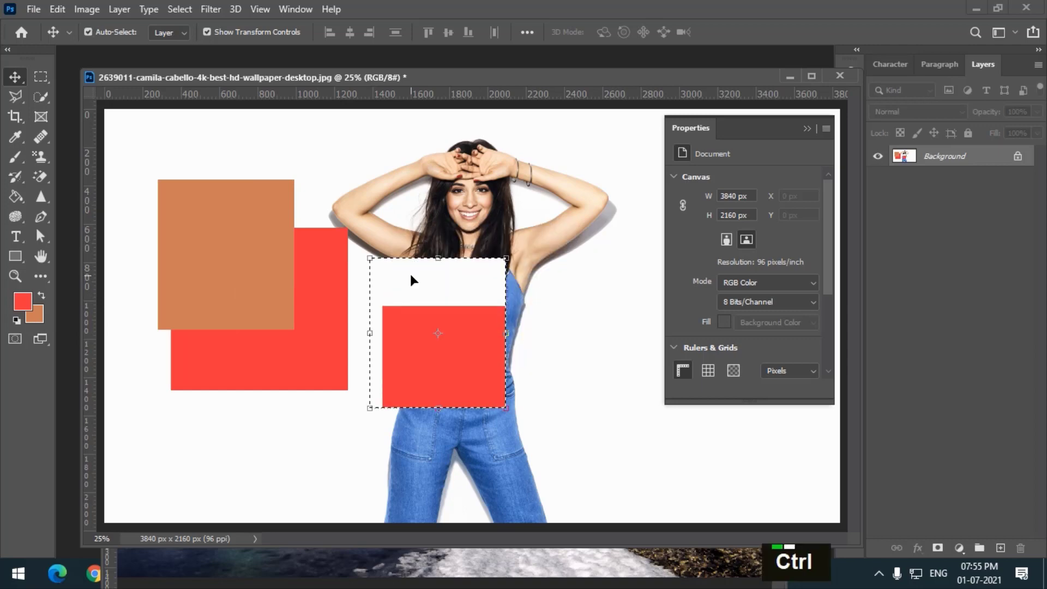
- Undo the last three changes and delete the restored rectangle shape layer
key(ctrl+z)
key(ctrl+z)
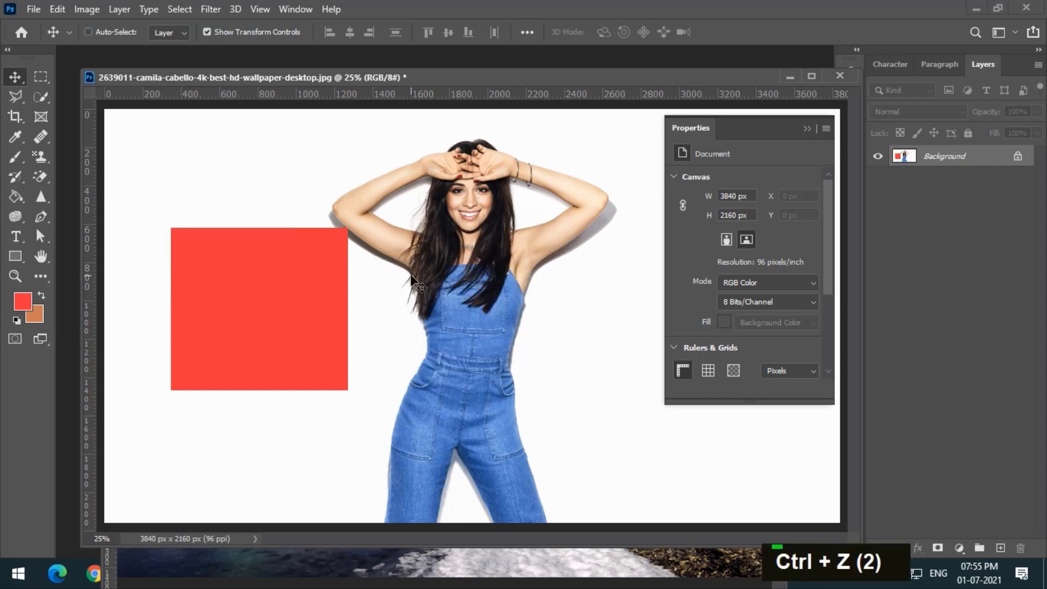
key(ctrl+z)
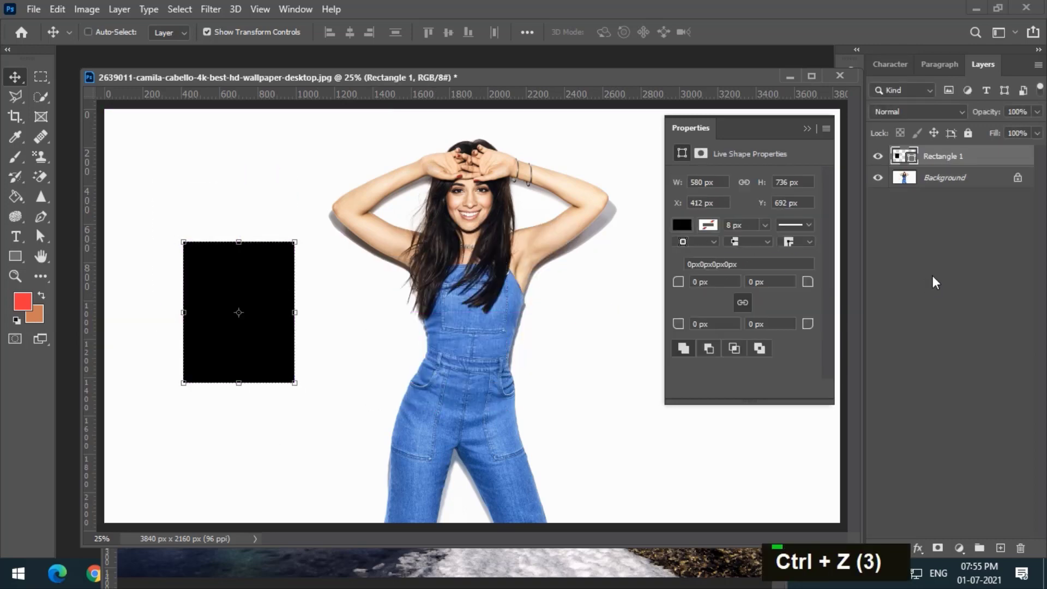
key(Delete)
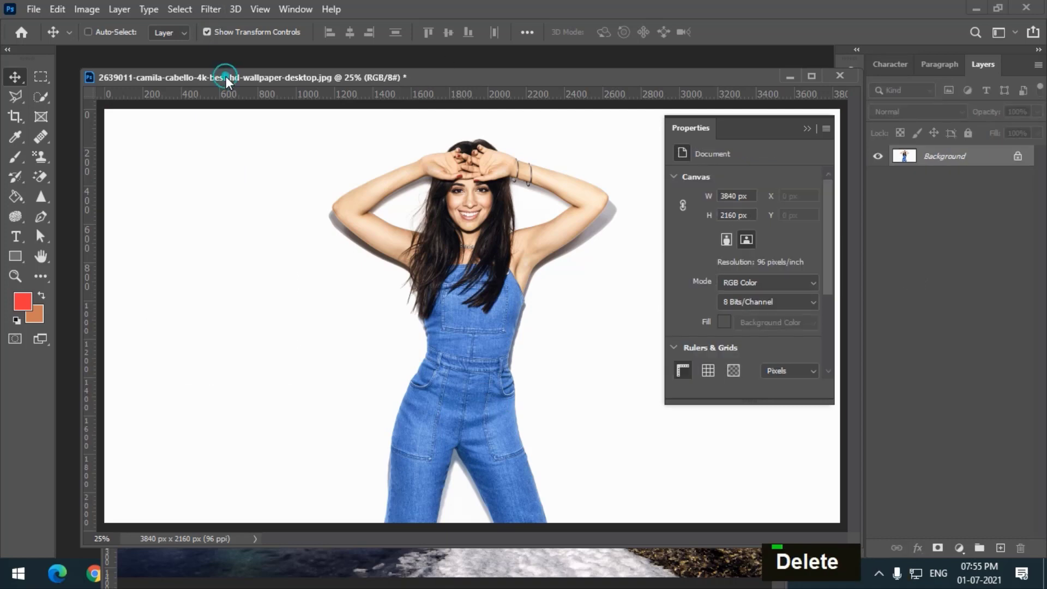
click(15, 260)
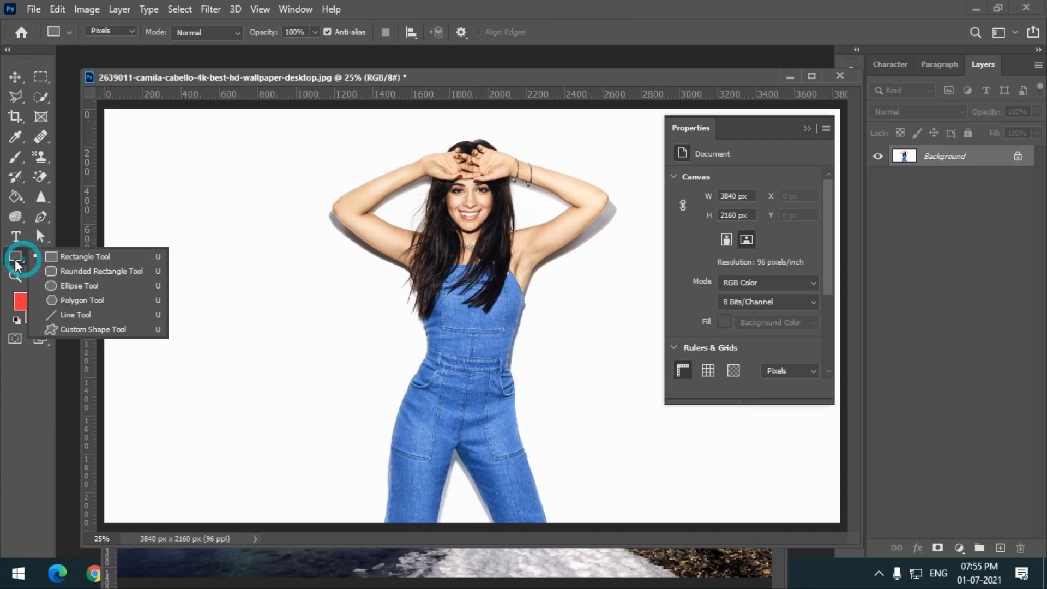
click(56, 254)
double_click(120, 30)
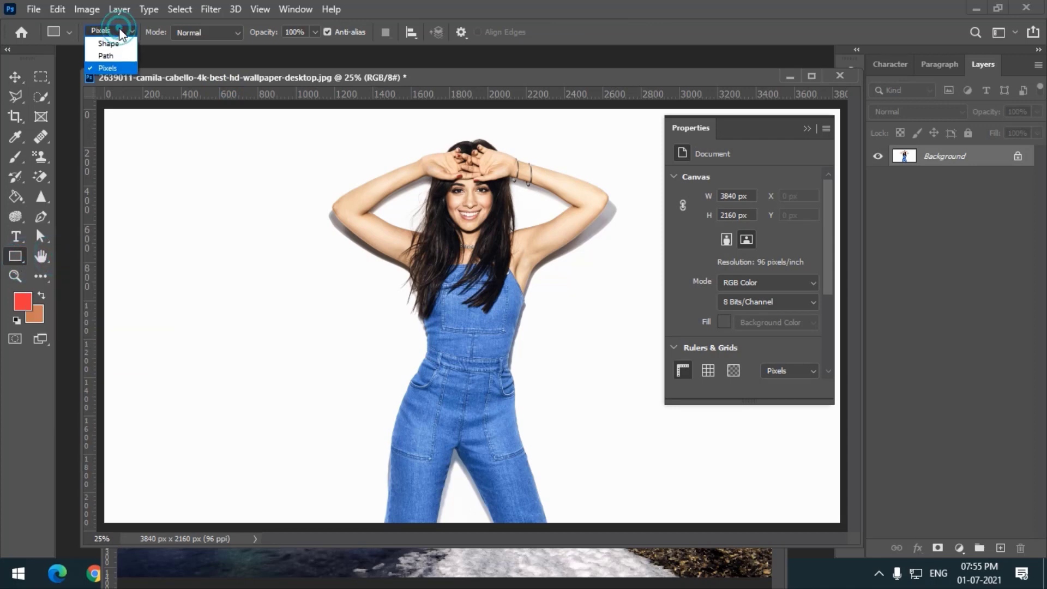
- Switch to the Pen tool and set its mode to Path
click(41, 218)
click(112, 218)
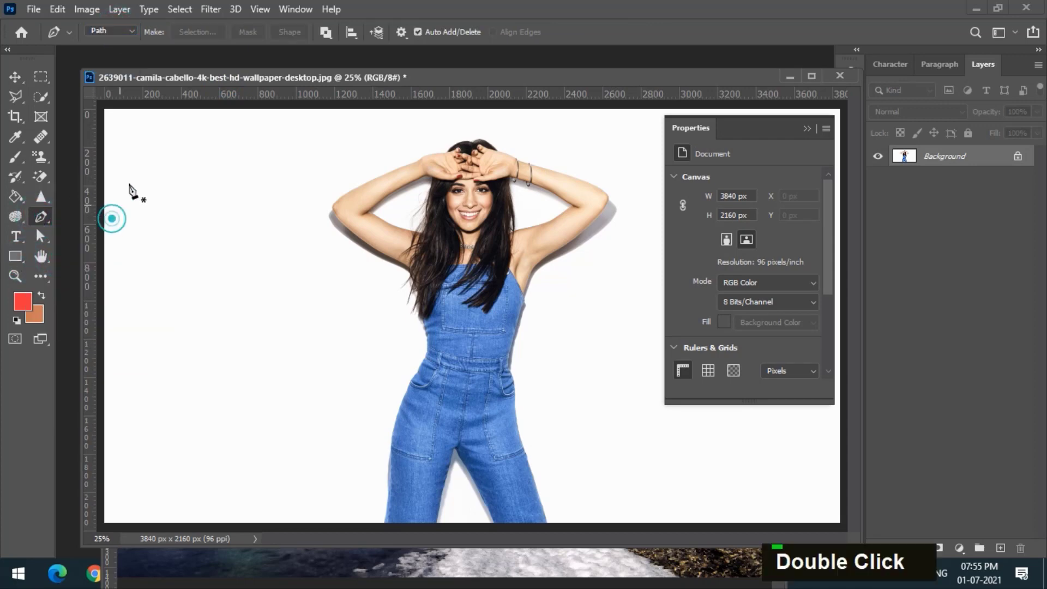
click(118, 29)
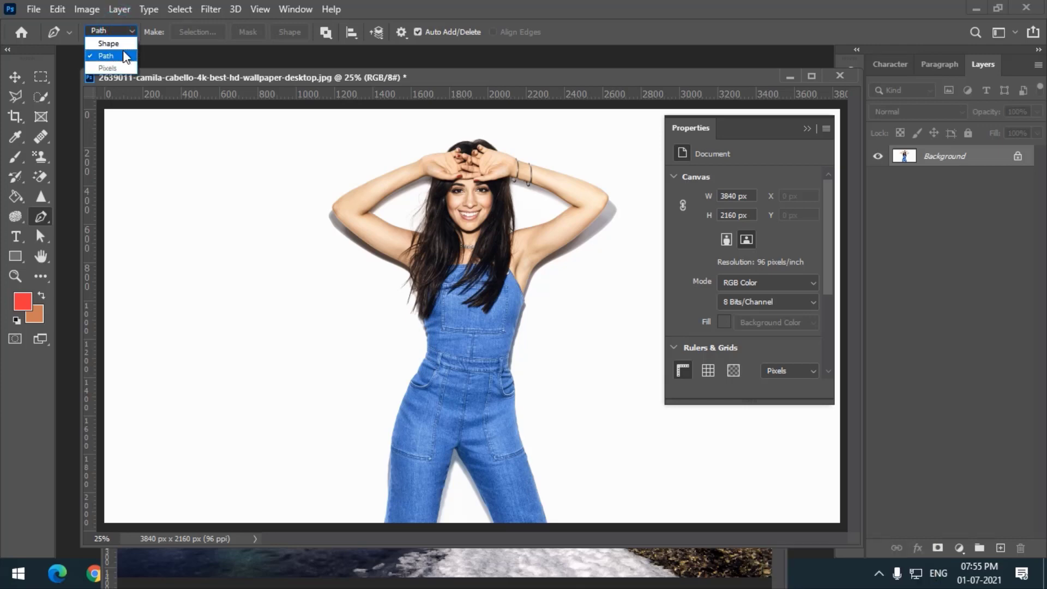
click(125, 54)
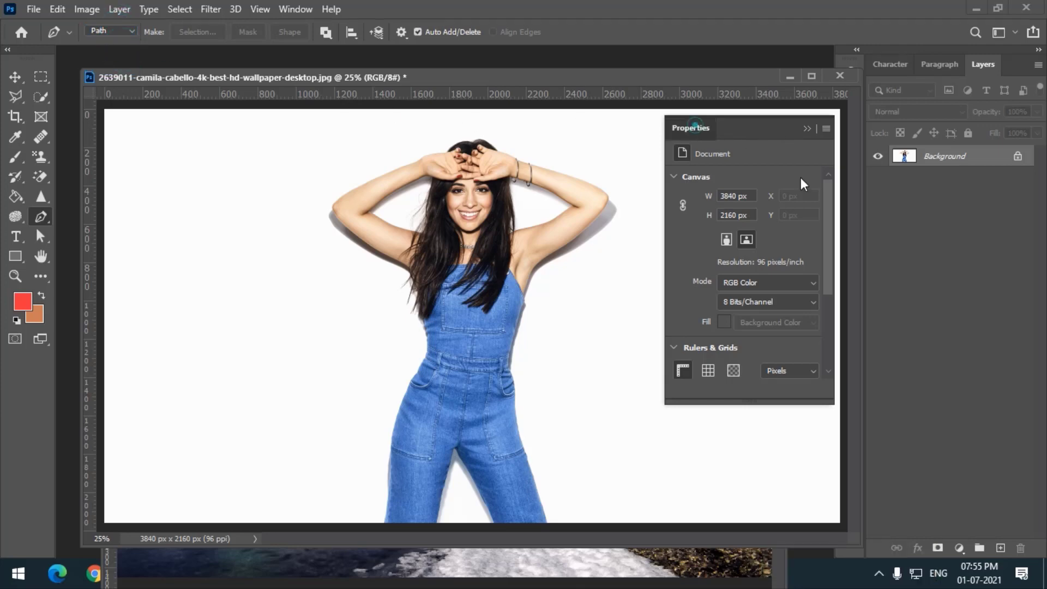
- Rearrange the Properties panel so it floats over the right side of the document
drag(695, 126, 908, 233)
drag(380, 79, 374, 80)
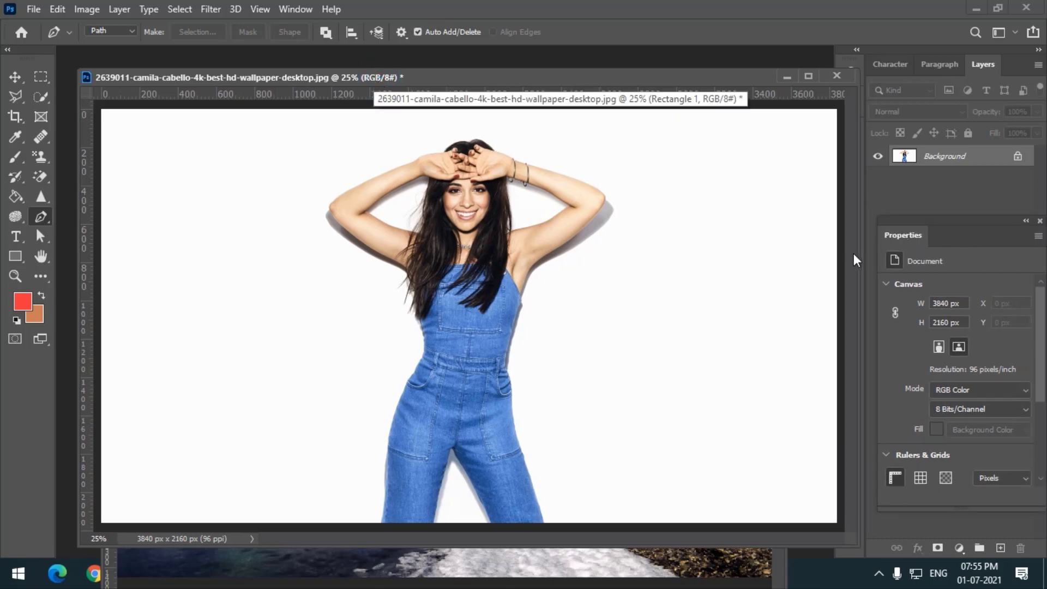
drag(888, 233, 792, 244)
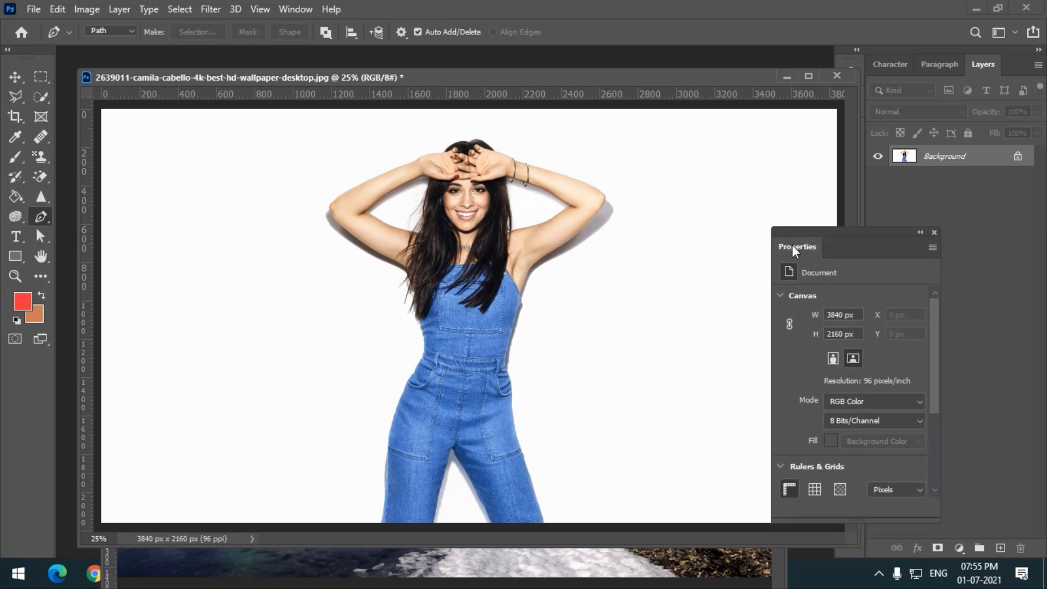
- Close the floating Properties panel with the Pen tool still in Path mode
right_click(36, 223)
click(88, 217)
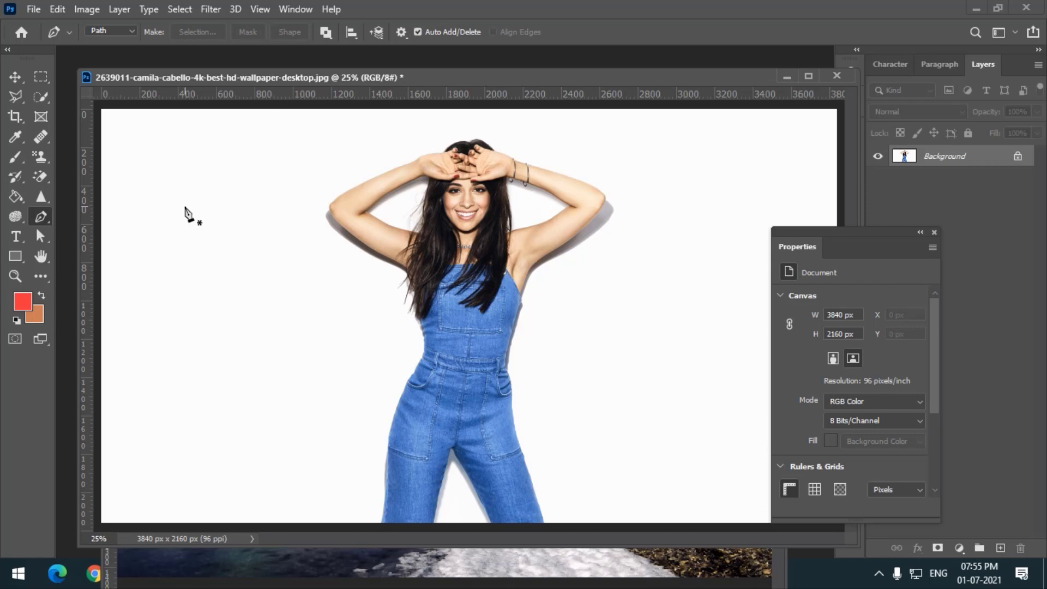
click(101, 32)
drag(868, 231, 761, 220)
click(854, 219)
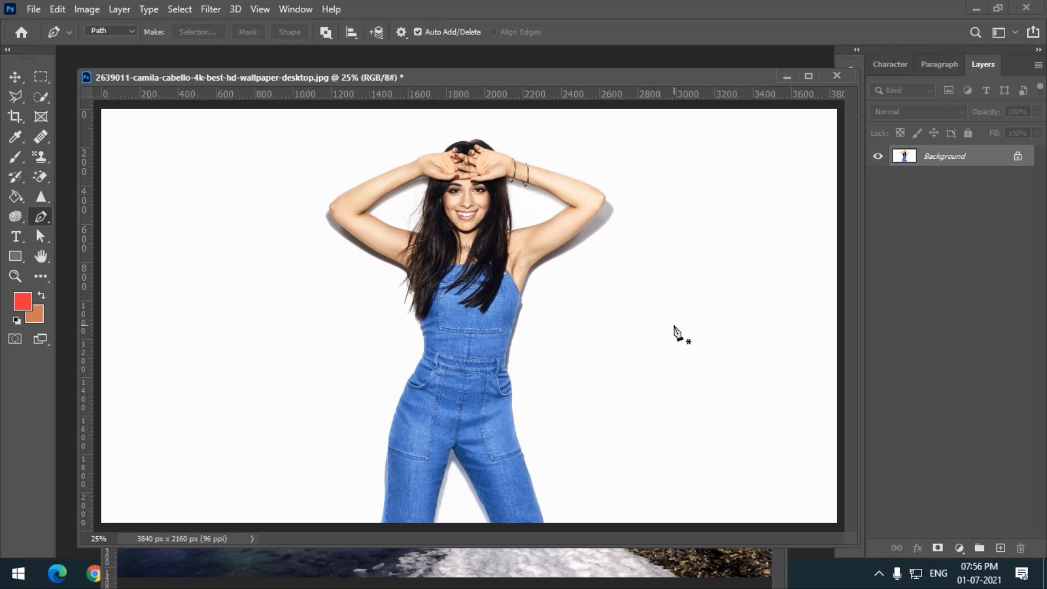
- Start a Pen path at the woman's lower left leg and trace up her left side to her left elbow
drag(378, 77, 378, 71)
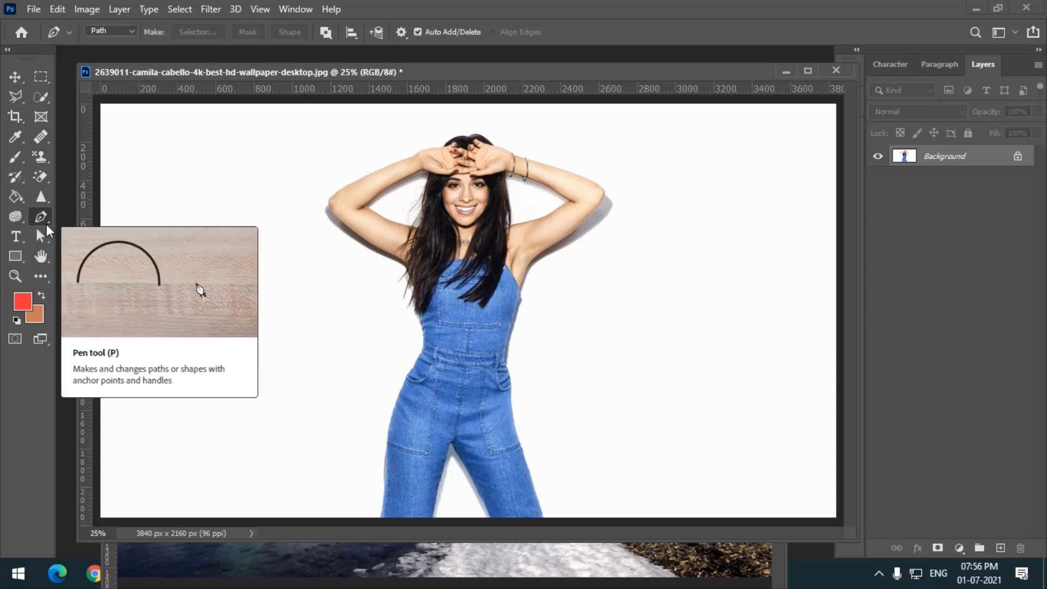
click(18, 96)
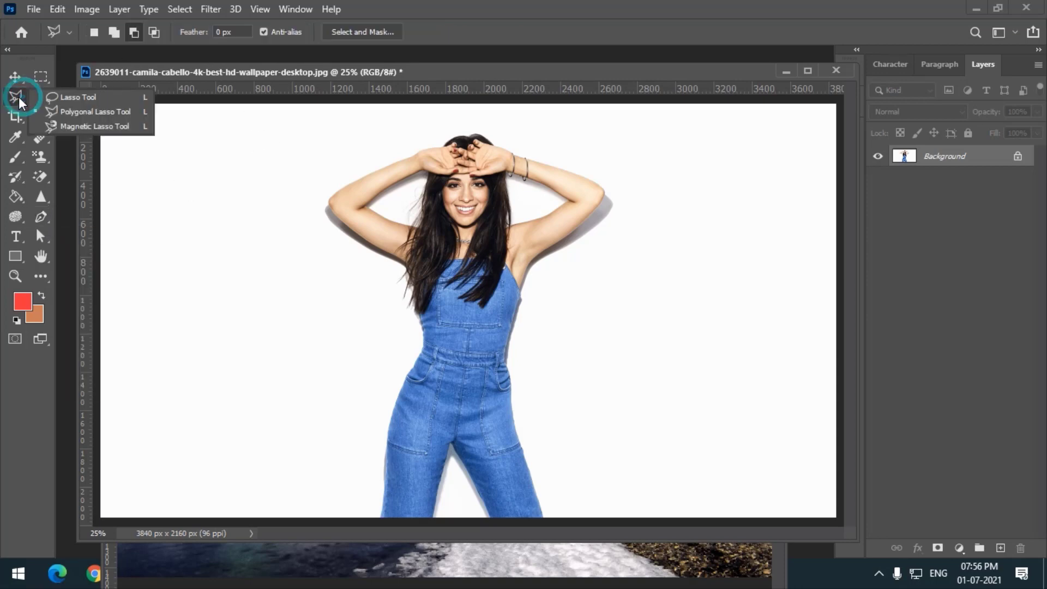
click(39, 219)
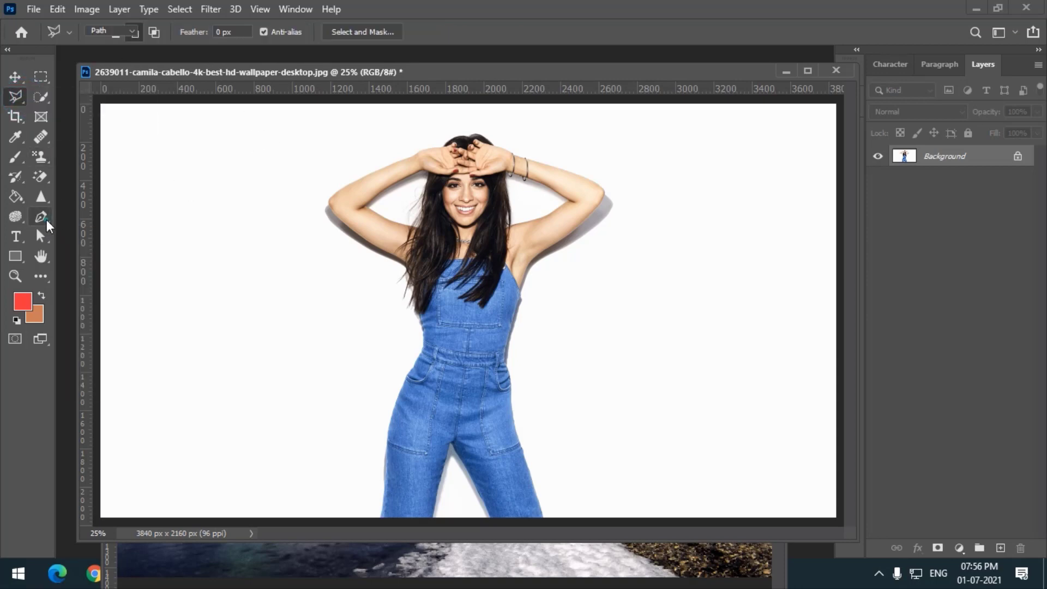
click(96, 221)
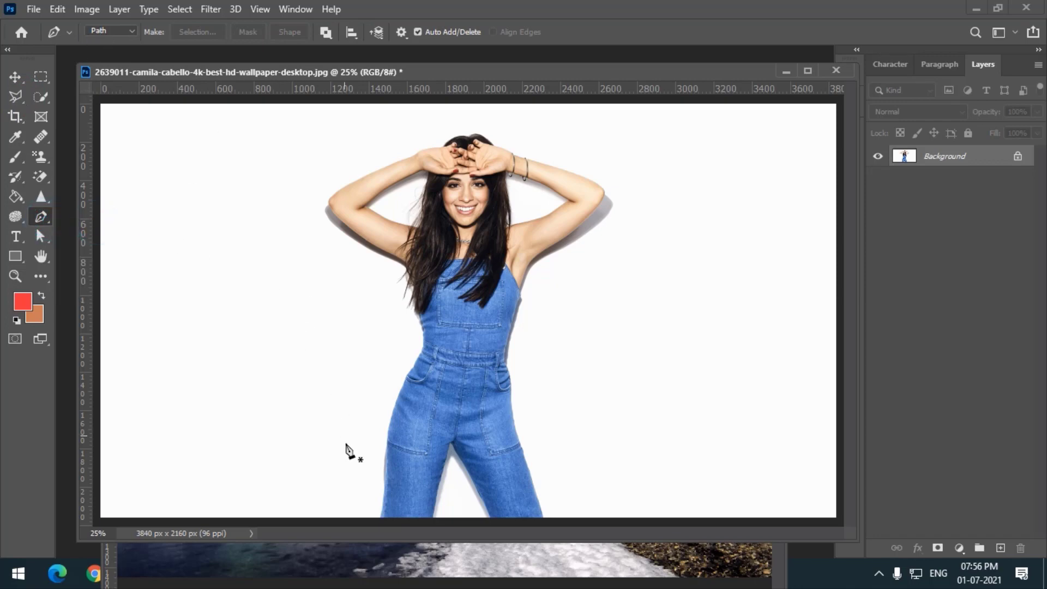
click(380, 514)
click(386, 445)
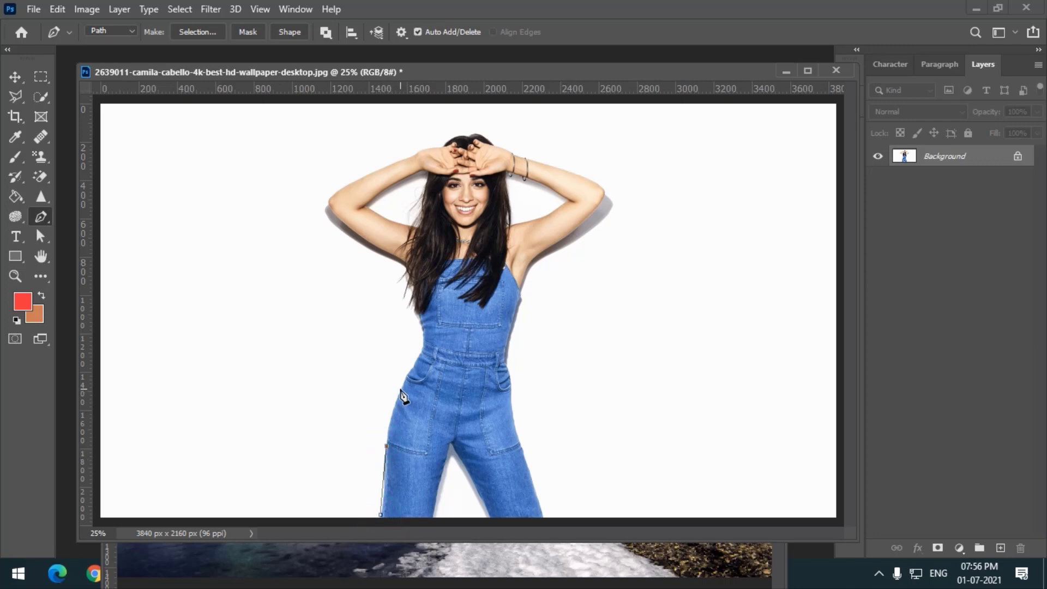
click(401, 387)
click(420, 351)
click(420, 324)
click(411, 303)
click(405, 264)
click(371, 245)
click(337, 218)
click(327, 203)
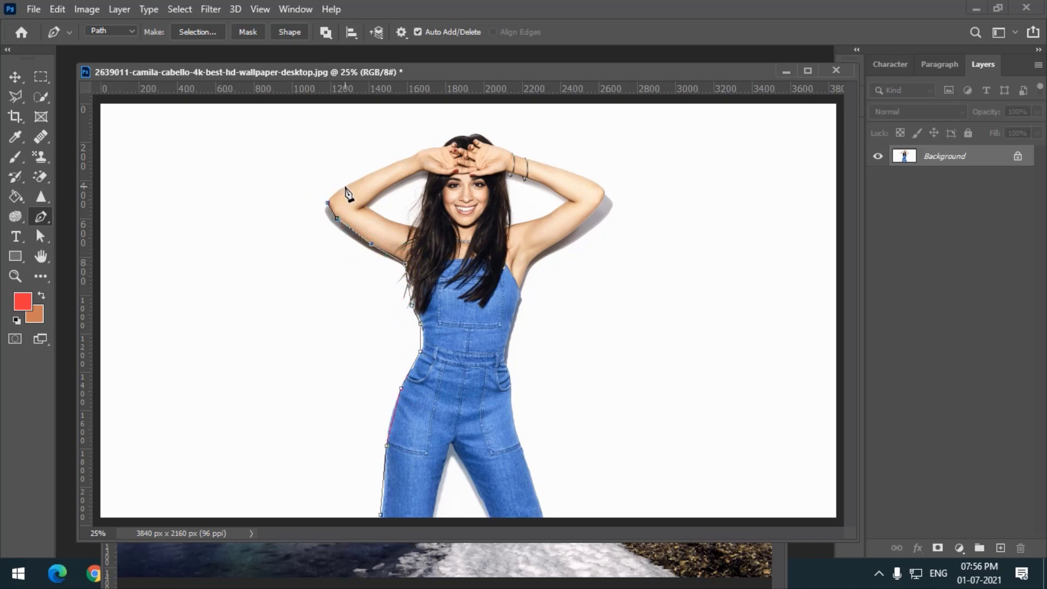
- Continue the path along her left forearm, over her hands and head, to her right elbow
click(346, 186)
click(373, 170)
click(395, 161)
click(412, 156)
click(428, 148)
click(440, 144)
click(451, 140)
click(468, 134)
click(481, 133)
click(495, 144)
click(510, 151)
click(535, 161)
click(554, 165)
click(578, 174)
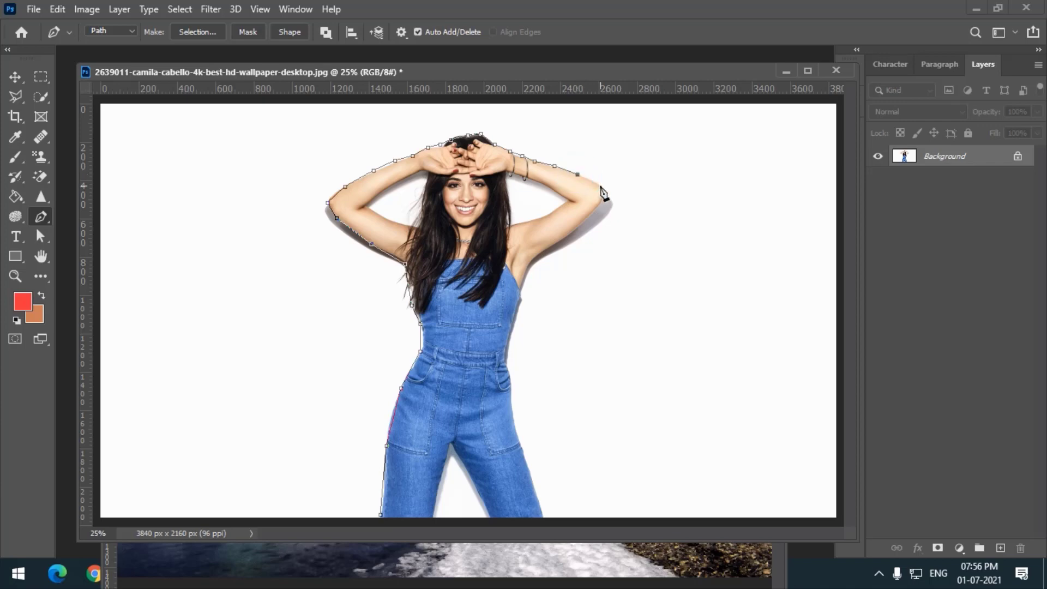
- Trace the path down her right arm, side and right leg to the image's bottom edge
click(601, 186)
click(603, 194)
click(596, 209)
click(580, 226)
click(547, 249)
click(530, 263)
click(524, 281)
click(515, 322)
click(506, 357)
click(512, 402)
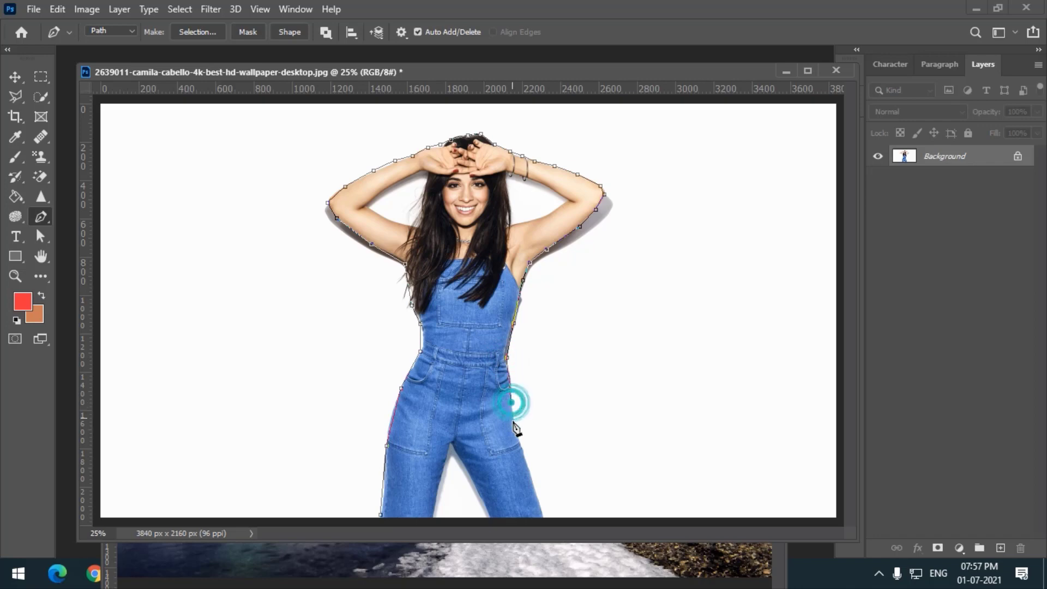
click(517, 430)
click(527, 464)
click(536, 495)
click(544, 518)
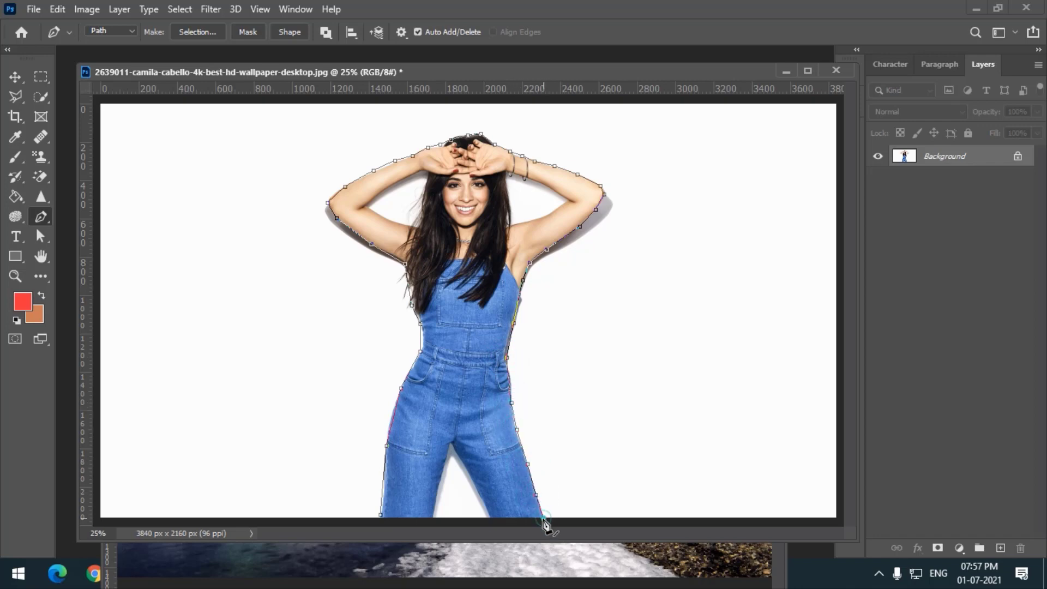
- Trace the inner edges of her legs and close the path at its starting point
click(491, 518)
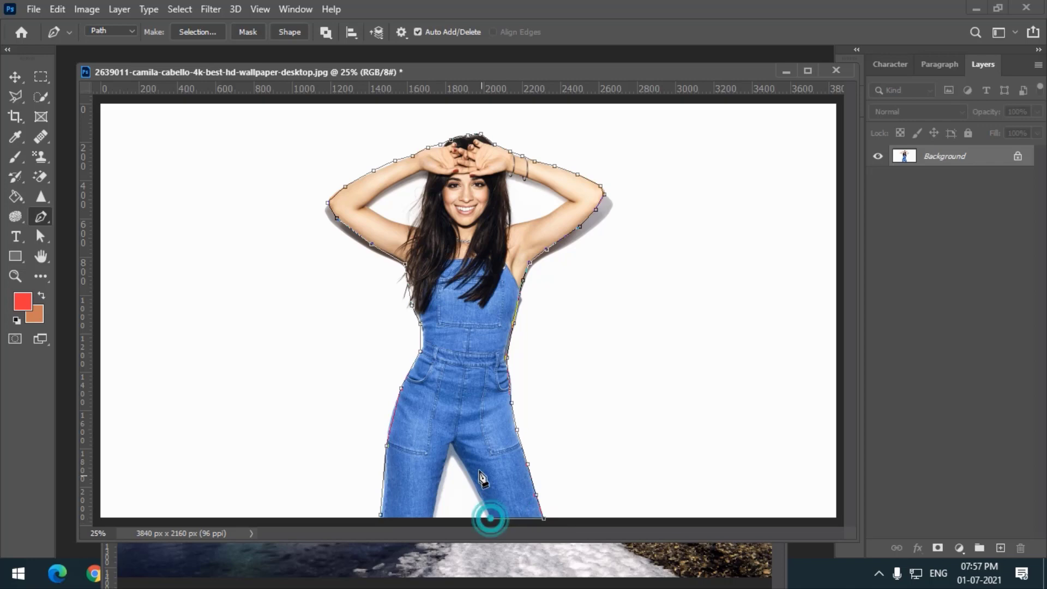
click(452, 445)
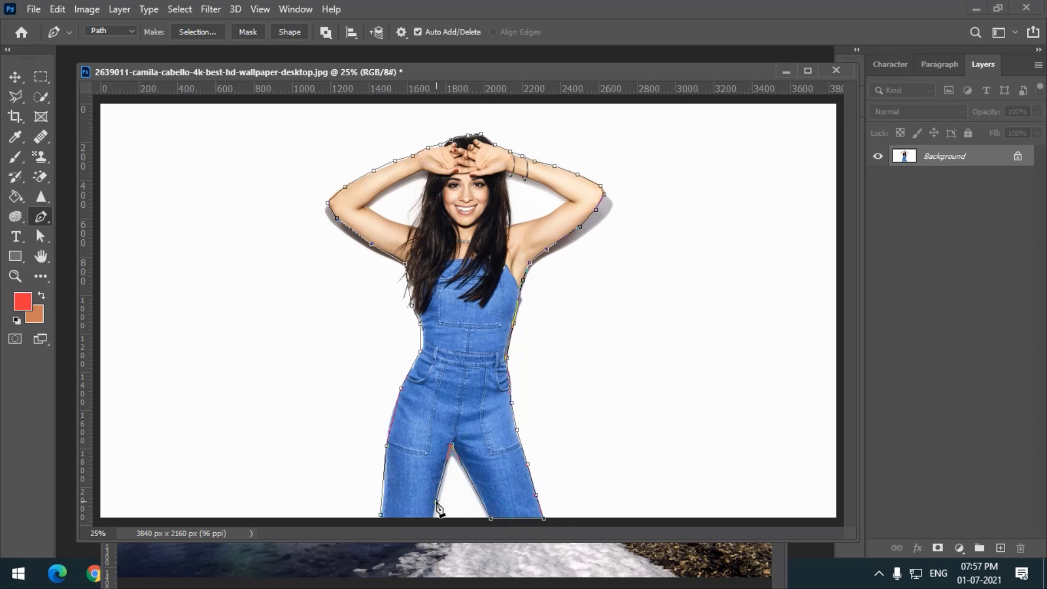
click(437, 502)
click(433, 518)
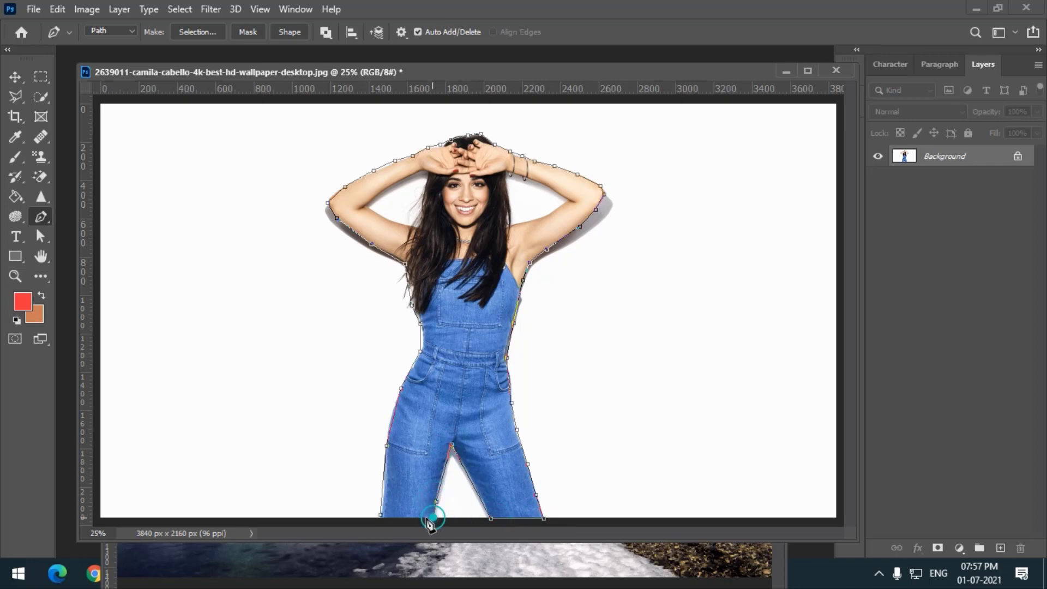
click(381, 517)
- Drag an anchor point near the left arm with the Direct Selection tool and undo the move
drag(40, 236, 95, 251)
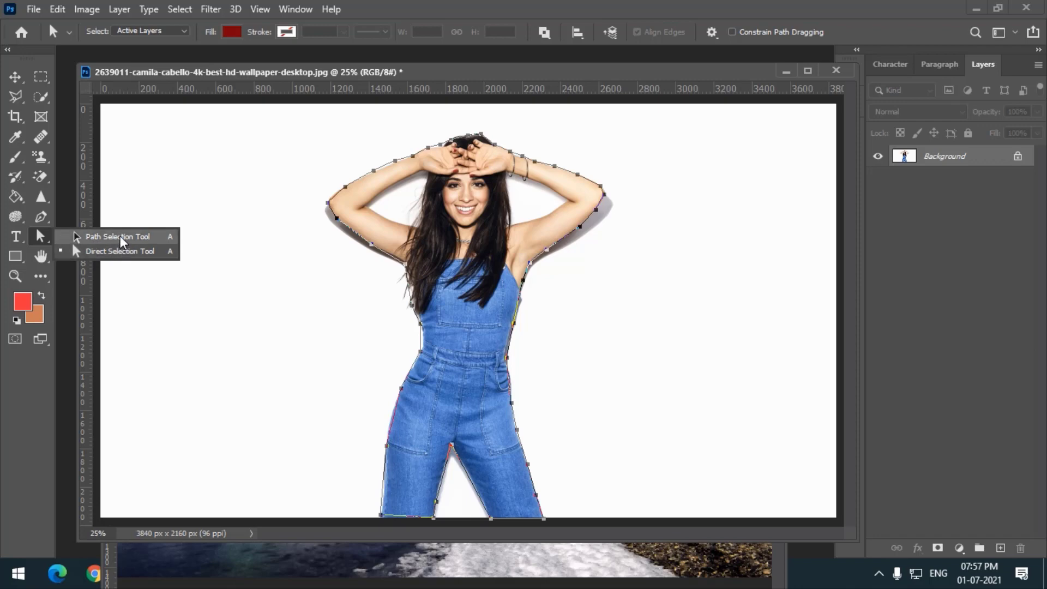
click(117, 251)
drag(360, 244, 217, 232)
key(ctrl)
key(ctrl+z)
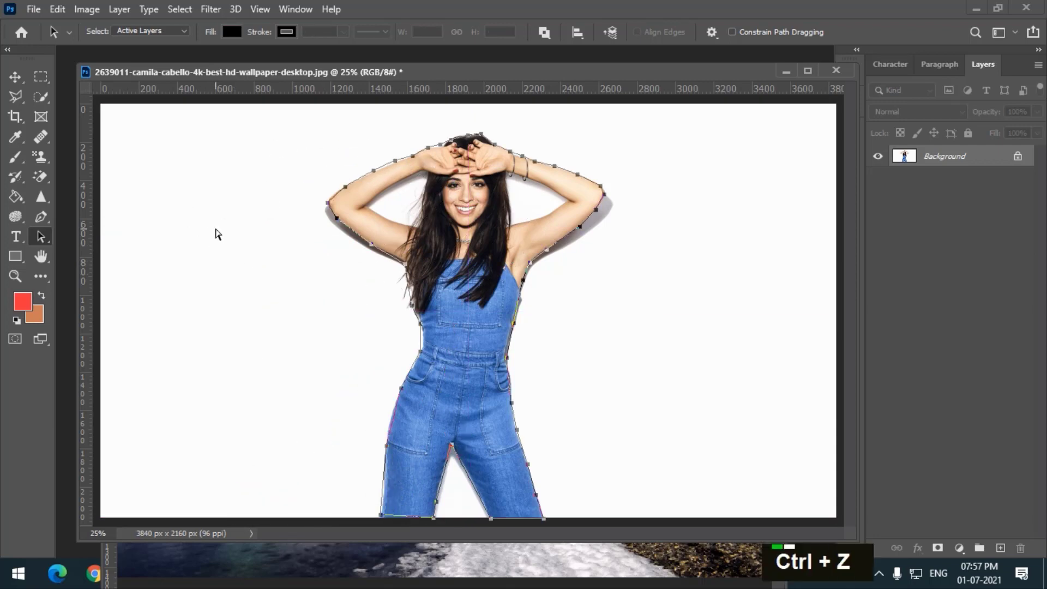
- Nudge the anchor under the left armpit slightly upward with the Direct Selection tool
click(42, 240)
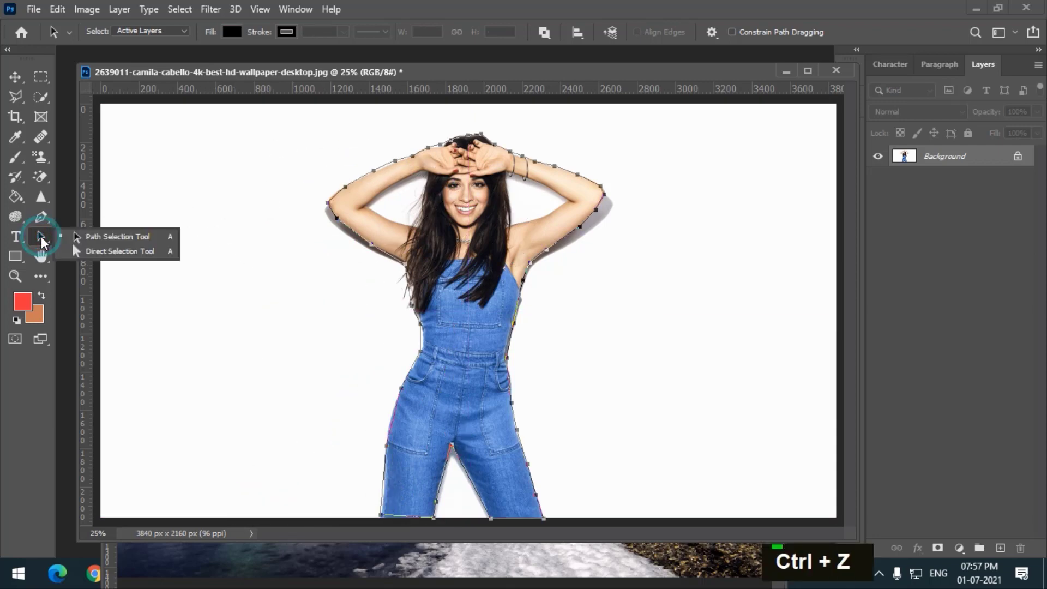
click(80, 252)
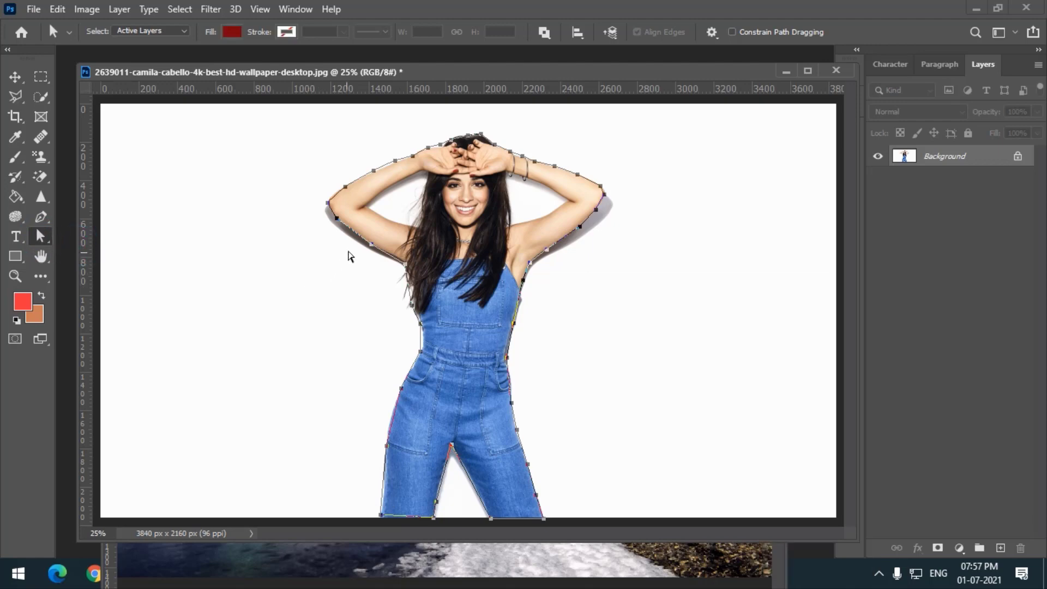
click(367, 230)
click(364, 258)
drag(367, 257, 369, 243)
- Add an anchor point on the left forearm segment and drag it outward to fit the arm
click(41, 216)
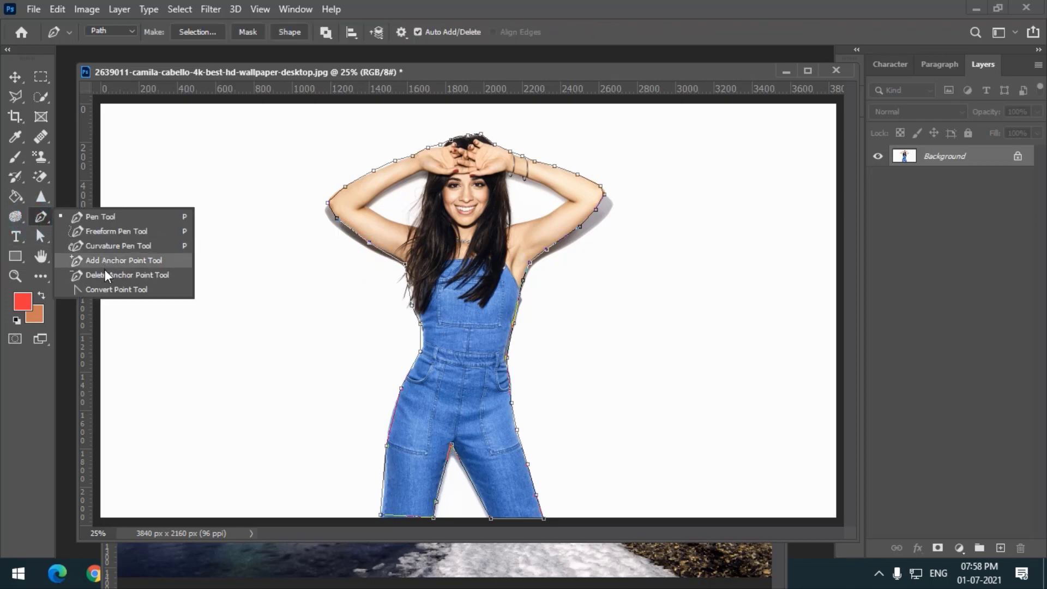
click(101, 260)
click(354, 179)
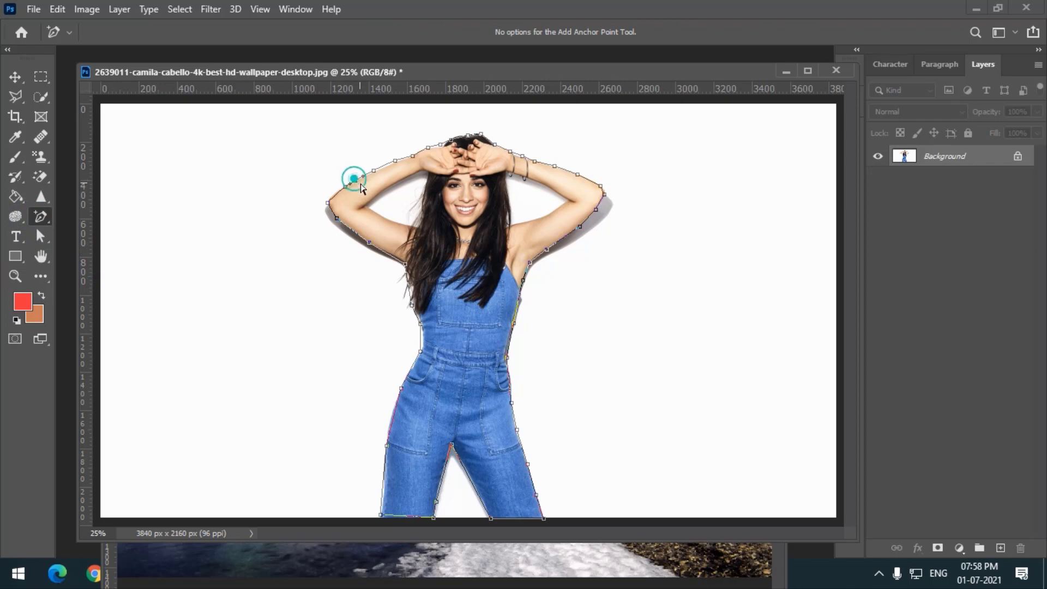
drag(356, 181, 338, 168)
- Convert the left elbow anchor with the Convert Point tool, pulling out its direction handles
click(41, 223)
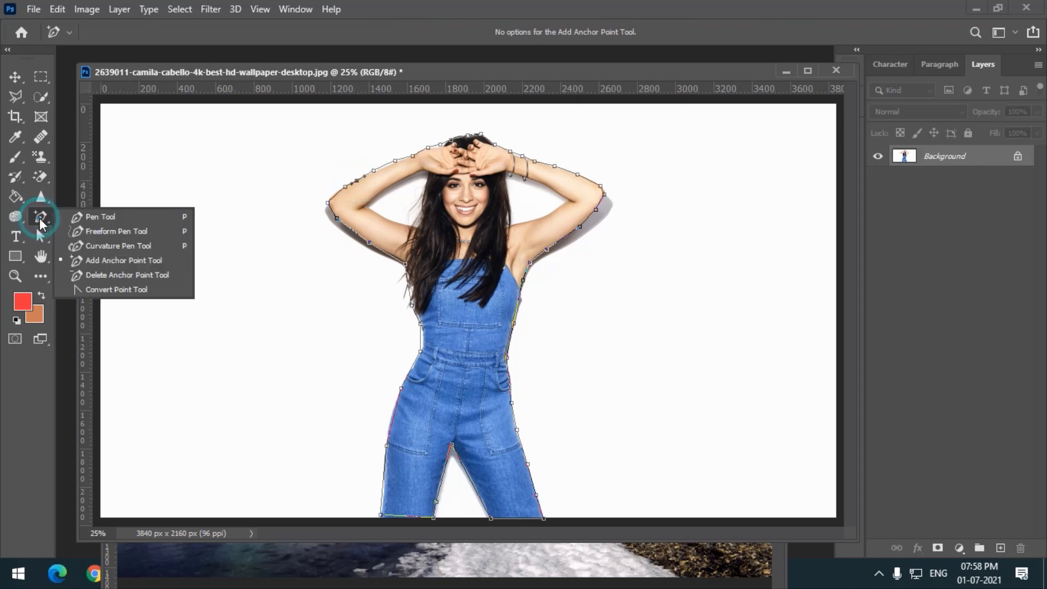
click(103, 291)
click(338, 220)
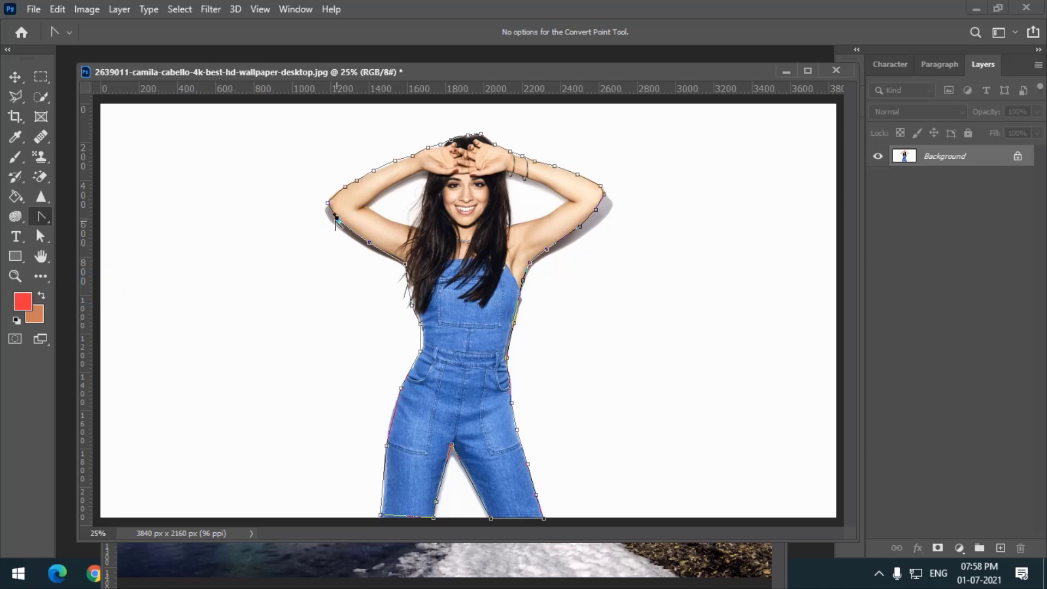
click(335, 219)
drag(335, 219, 325, 227)
click(337, 218)
- Convert the path into a shape layer and then into a layer mask, undoing each conversion
drag(43, 240, 82, 237)
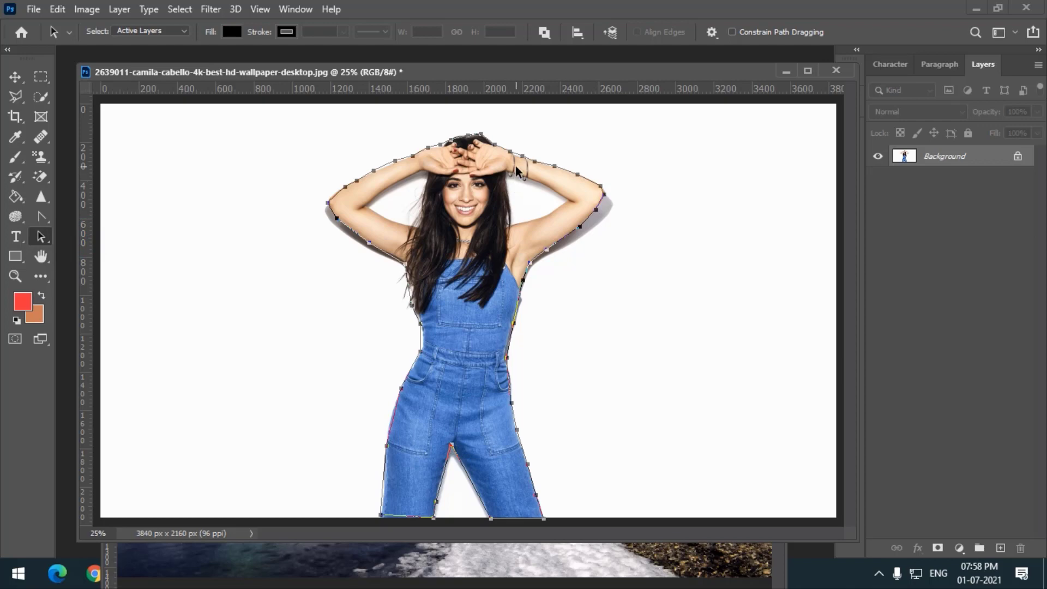
drag(41, 217, 105, 224)
click(103, 219)
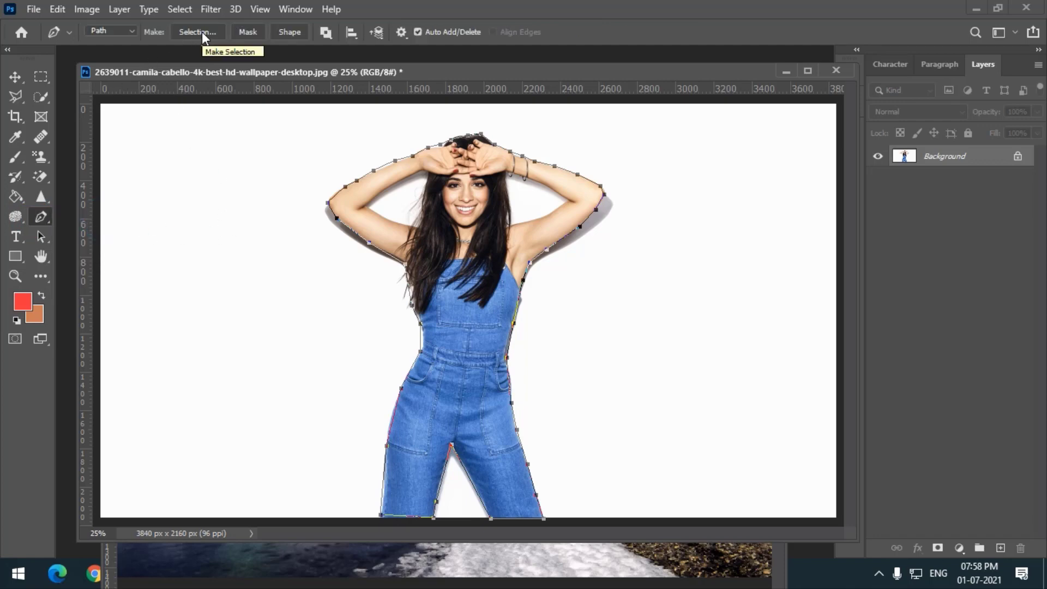
click(283, 35)
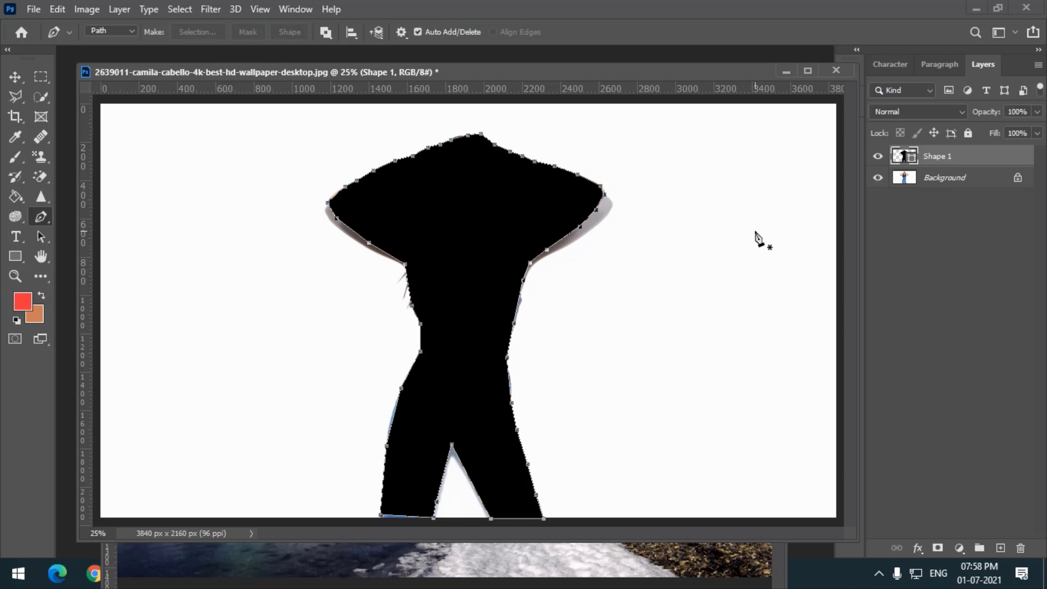
key(ctrl+z)
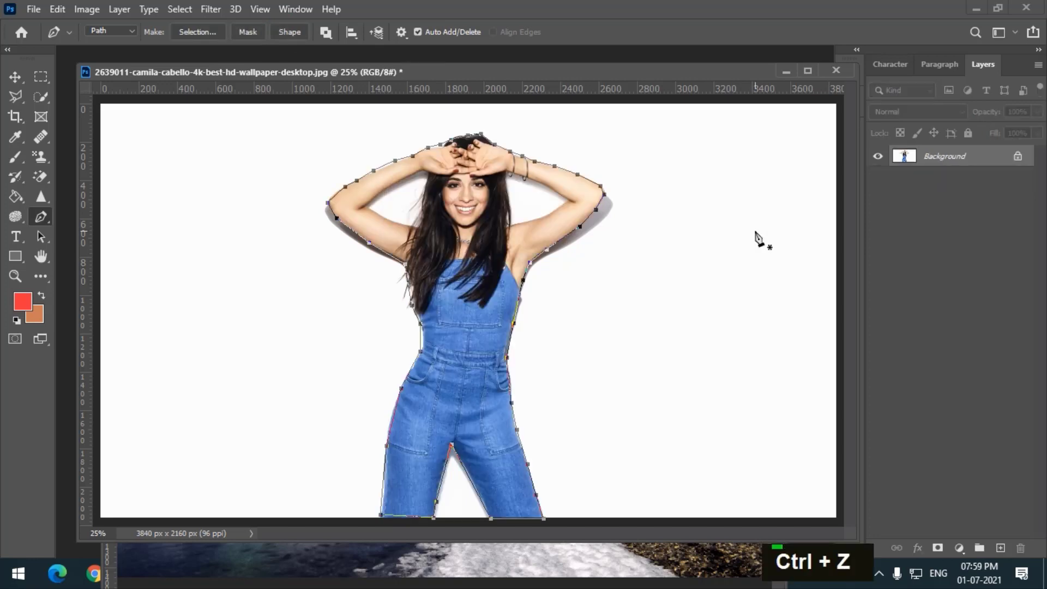
click(240, 33)
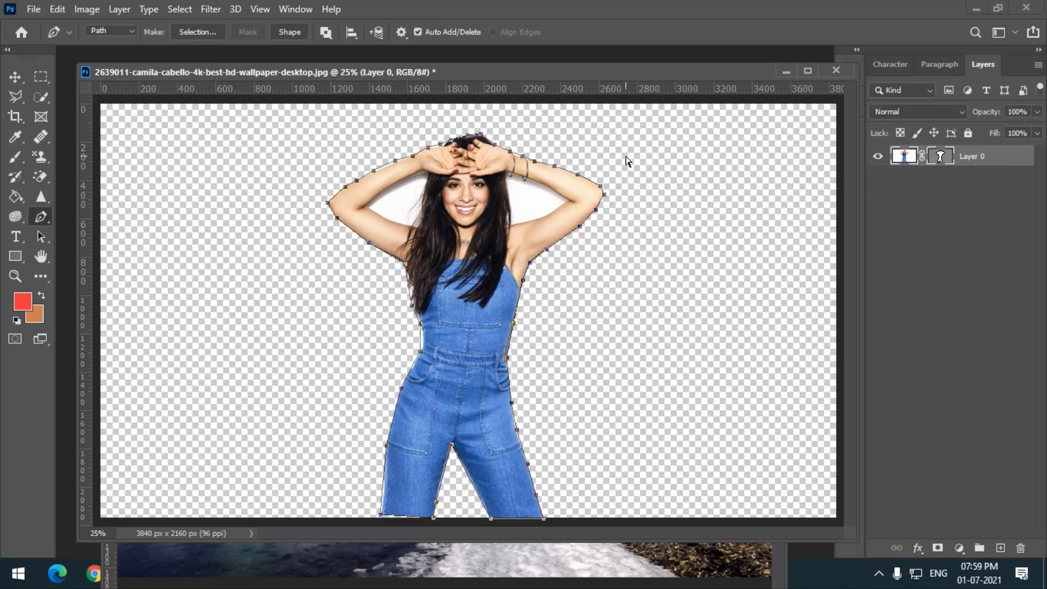
key(ctrl+z)
- Load the path as a selection with a 0 pixel feather radius and anti-aliasing
click(197, 31)
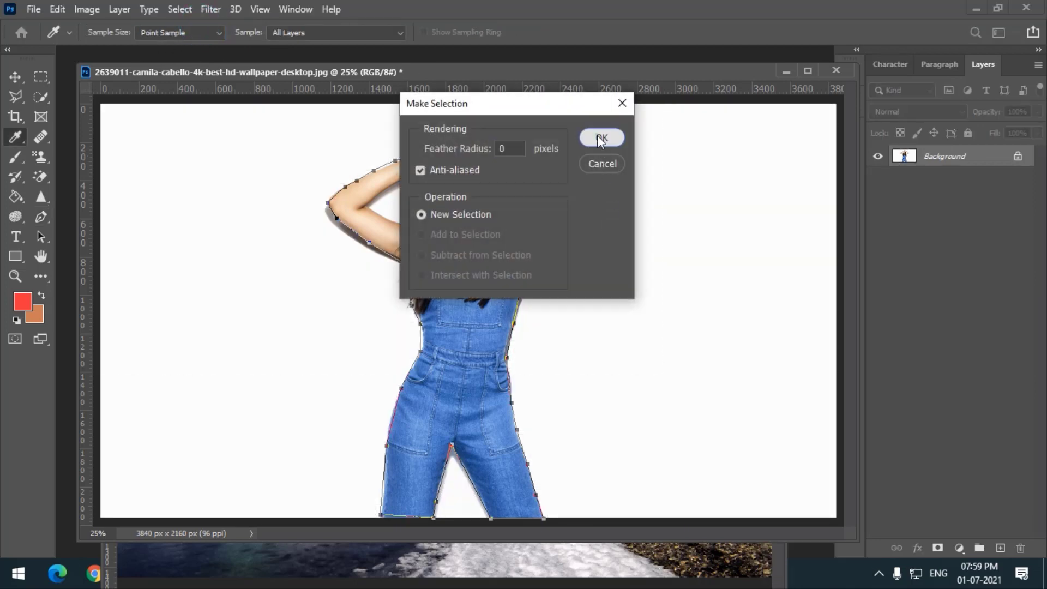
click(600, 138)
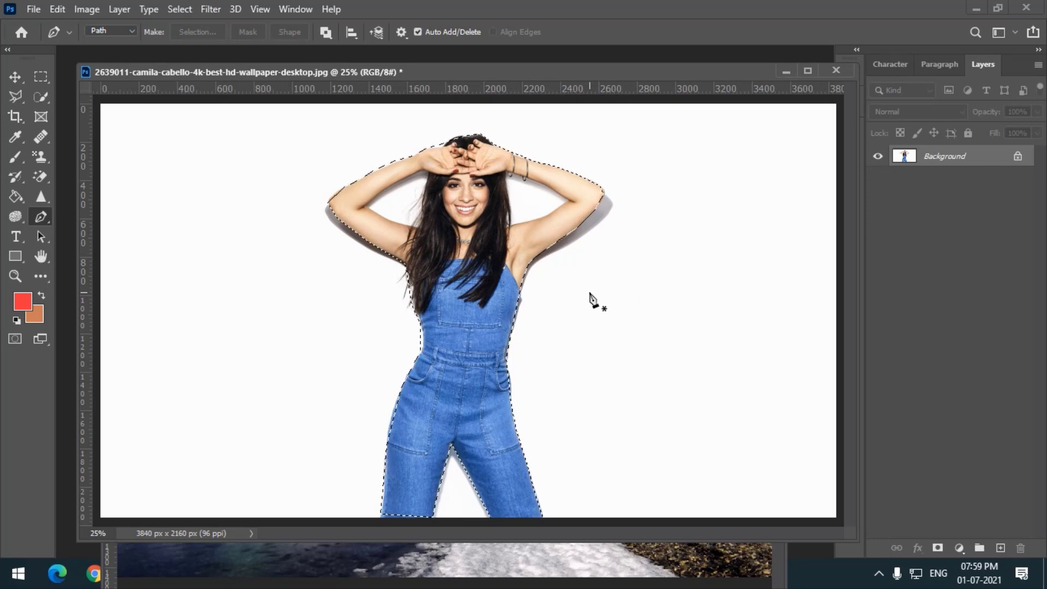
key(ctrl+z)
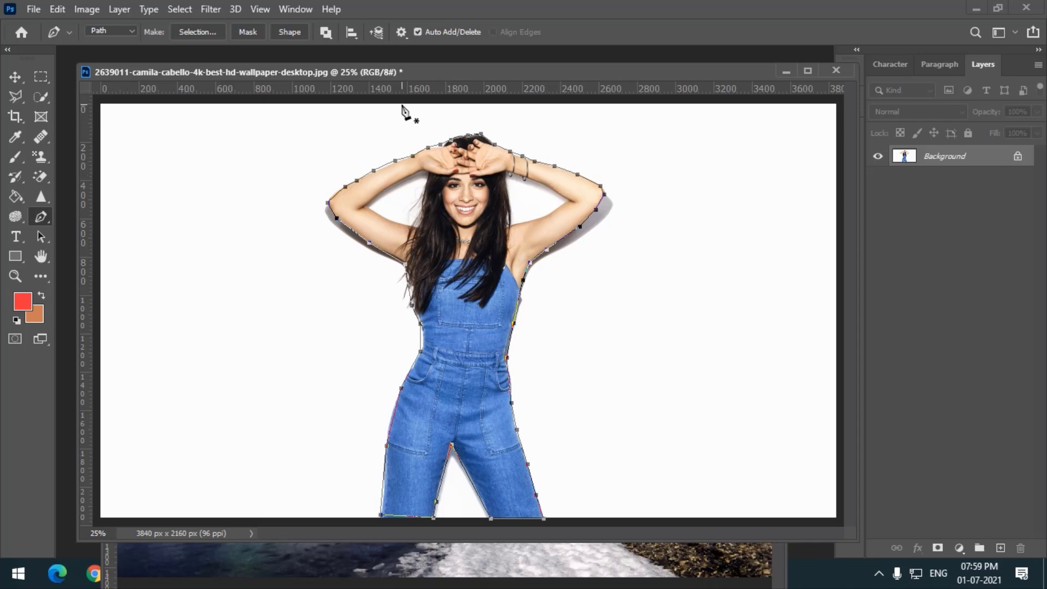
click(196, 31)
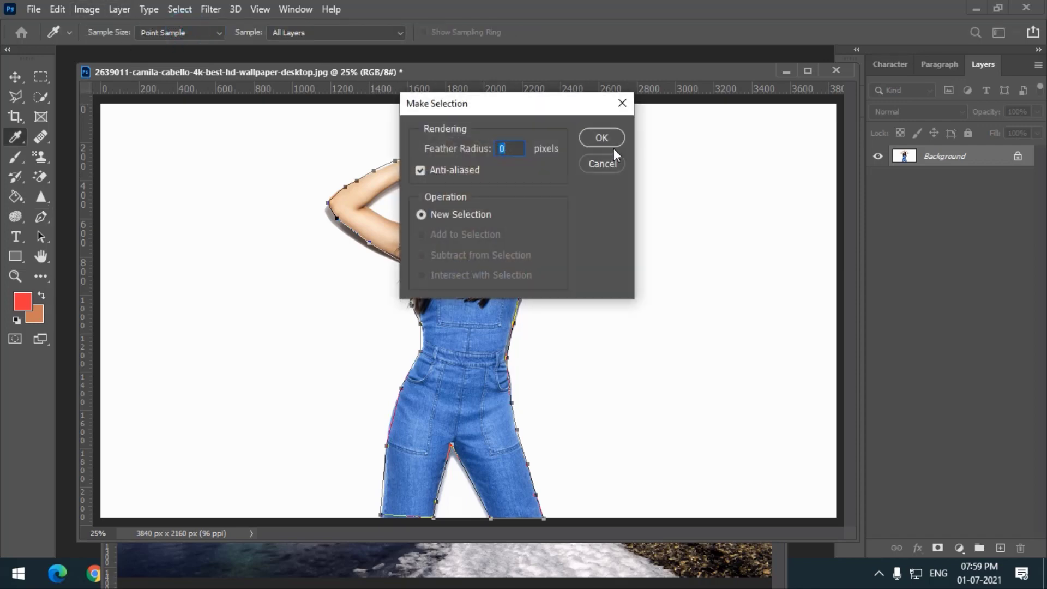
double_click(609, 140)
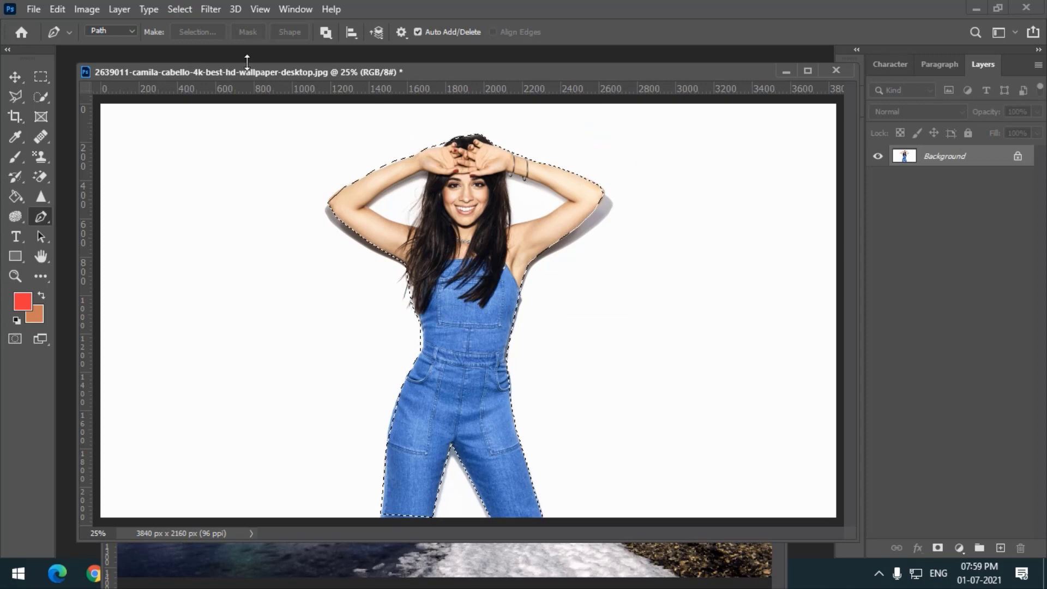
- Move the selected woman into the northern lights image with the Move tool
drag(173, 70, 327, 203)
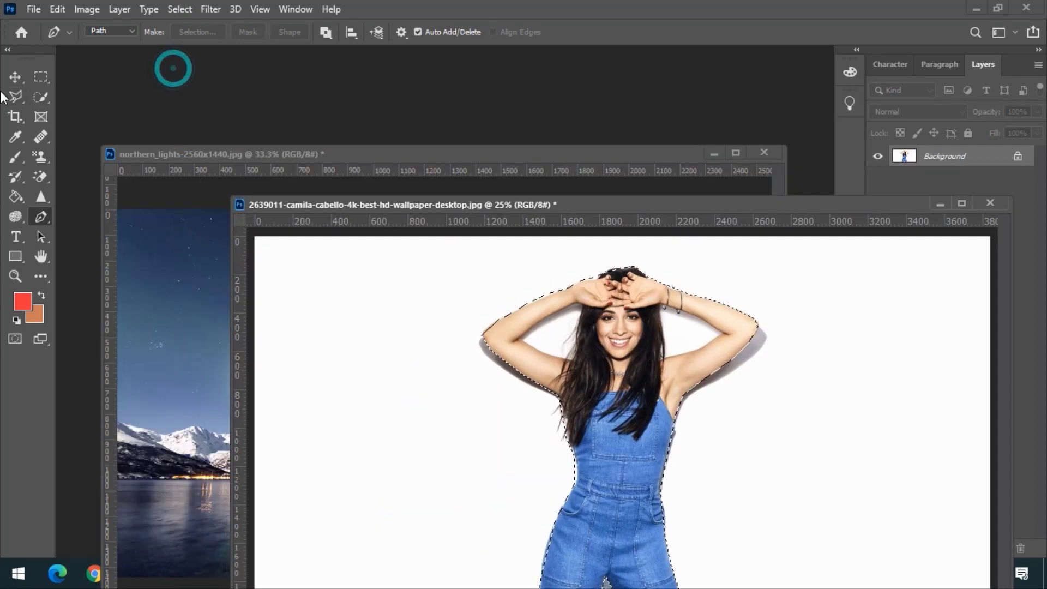
click(15, 77)
drag(631, 402, 185, 416)
drag(338, 355, 530, 355)
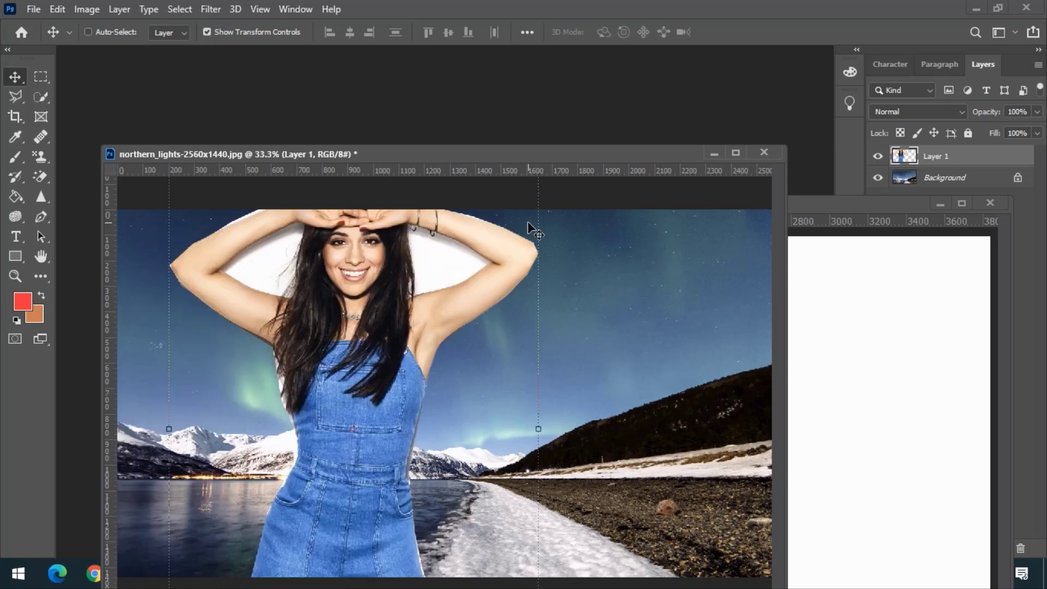
- Bring the original photo forward and undo its selection made from the path
key(Delete)
drag(838, 210, 775, 103)
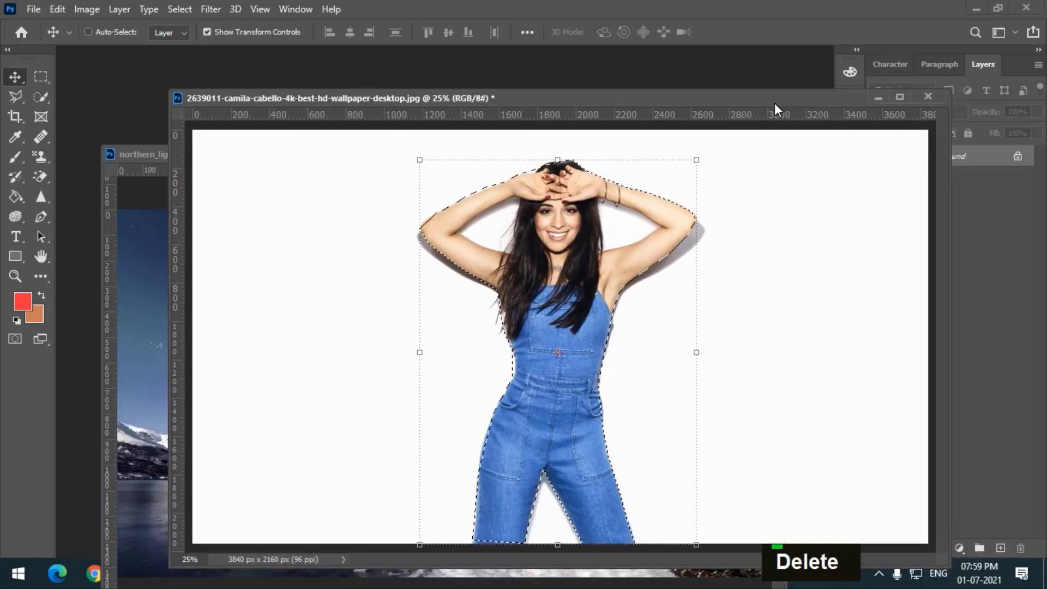
key(ctrl)
key(ctrl+z)
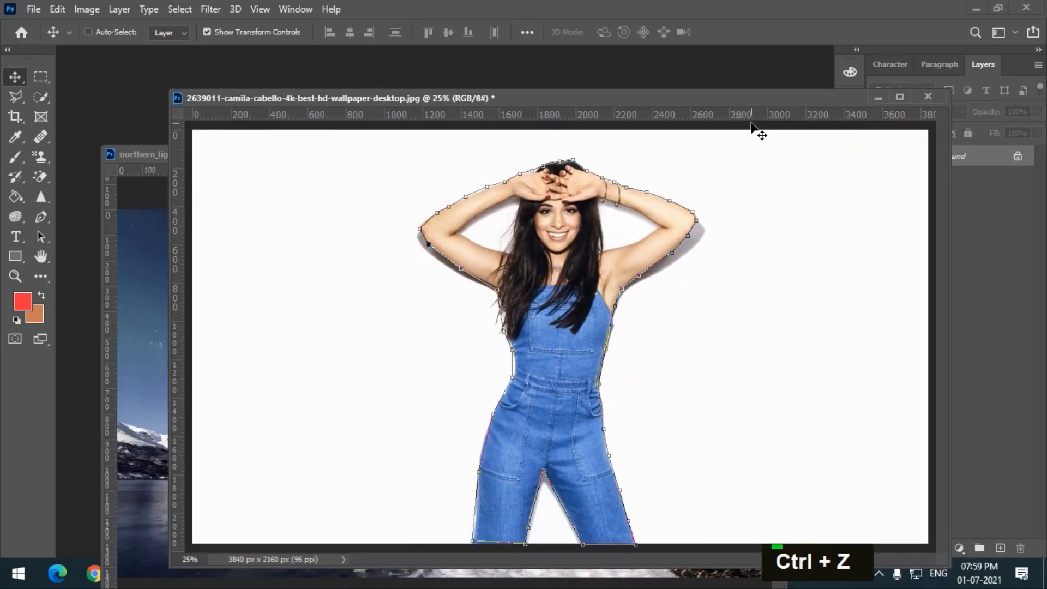
- Create a vector mask from the traced path on the original woman photo
drag(571, 100, 409, 93)
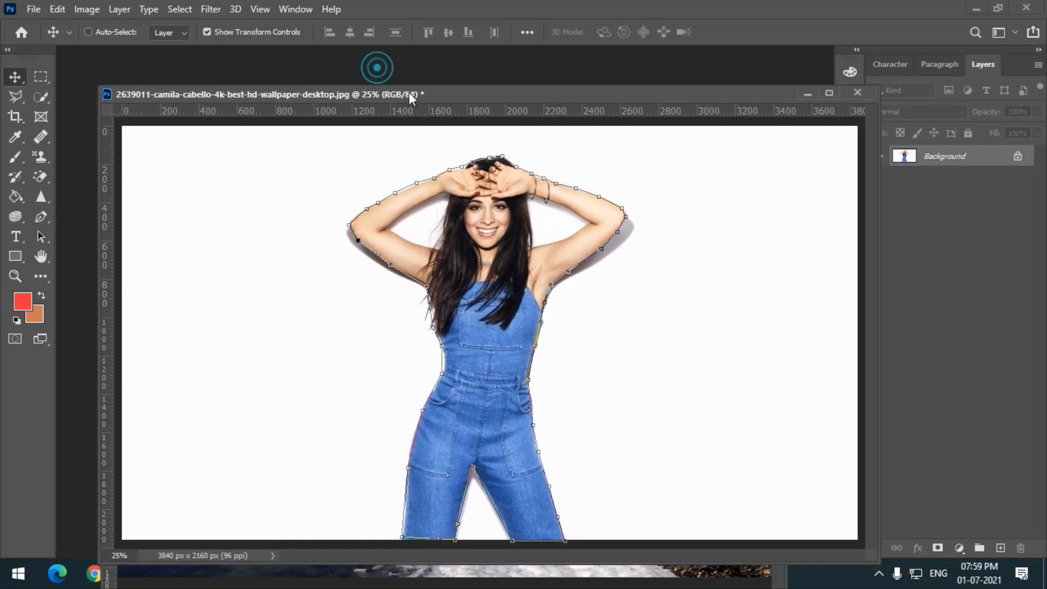
click(41, 236)
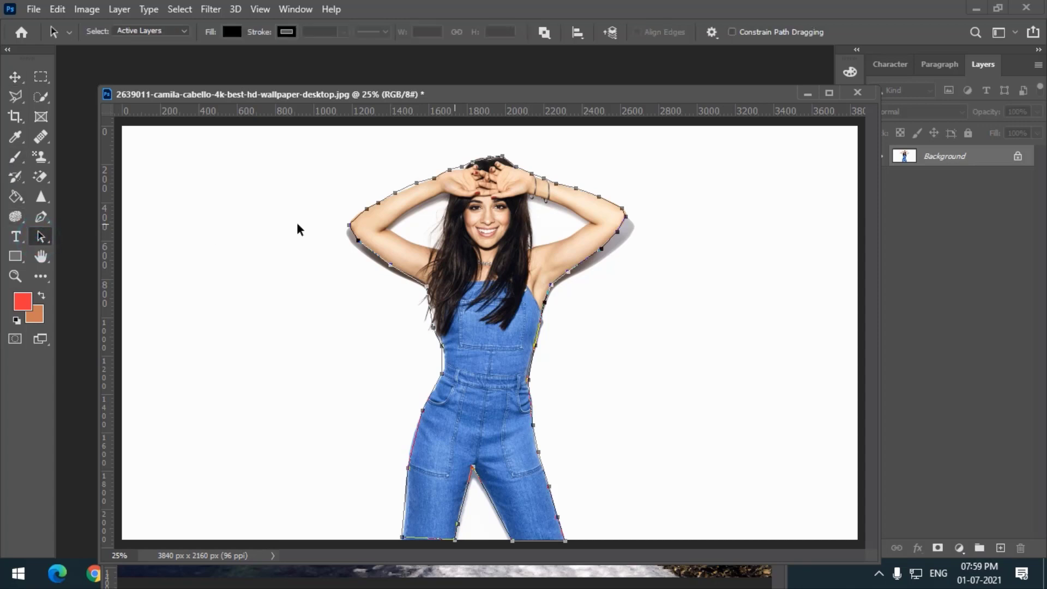
click(41, 237)
click(94, 236)
right_click(457, 192)
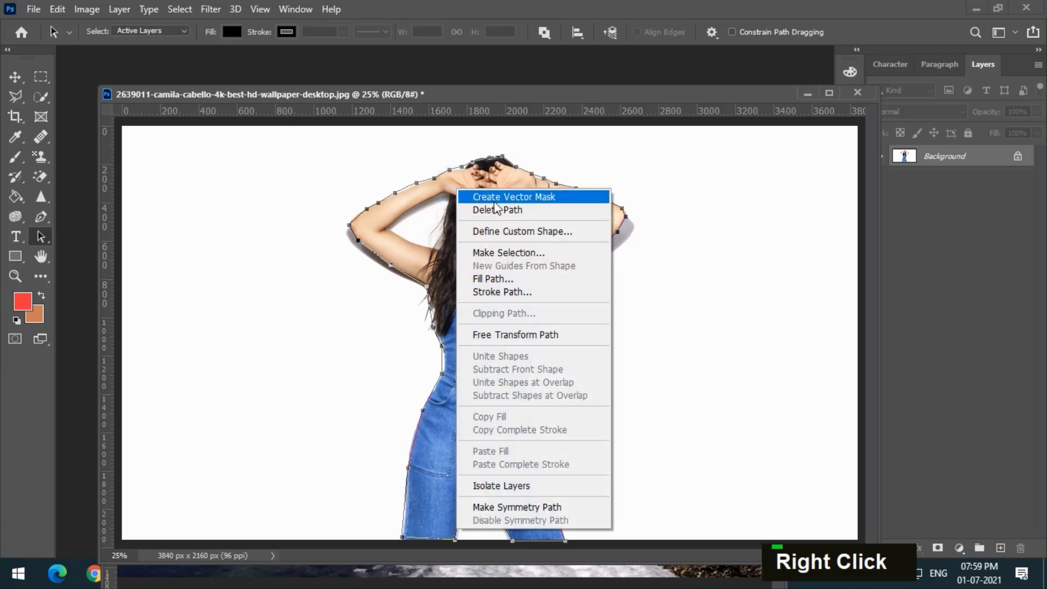
click(551, 200)
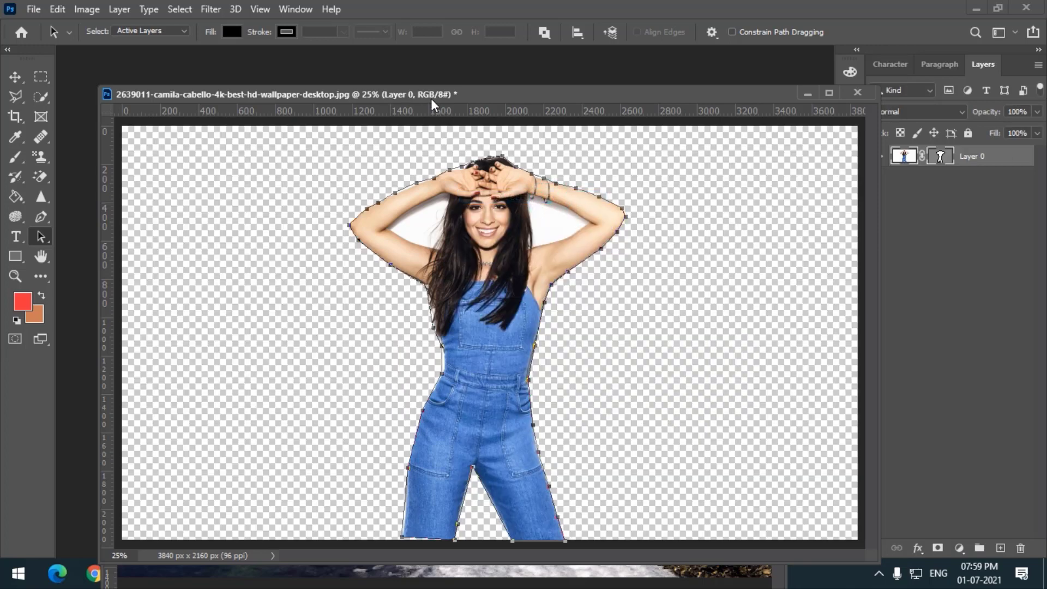
- Trace the gap between the woman's left arm and head with the Pen tool to cut it out of the mask
drag(431, 98, 424, 81)
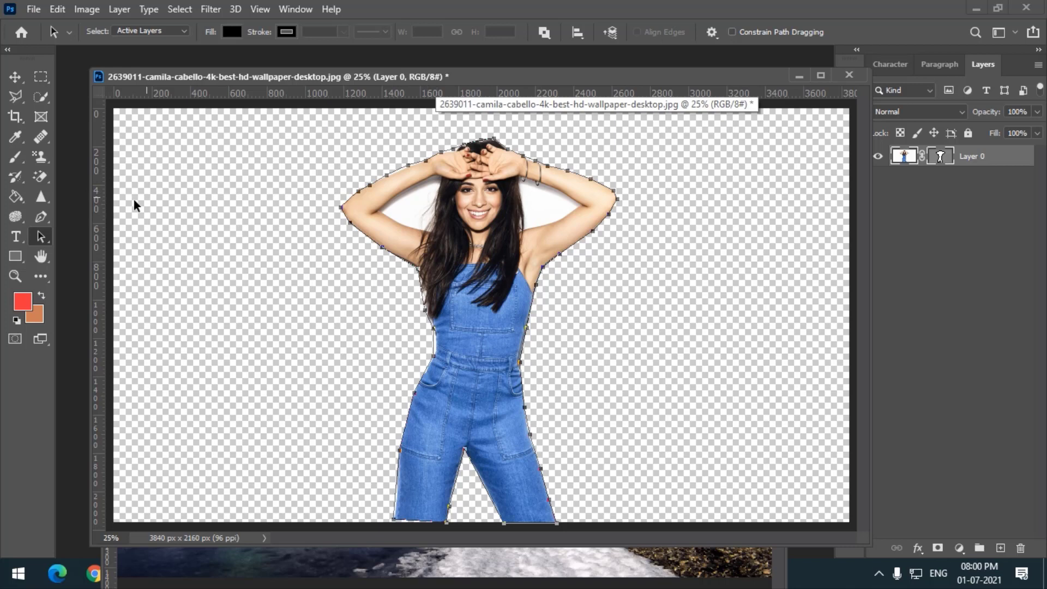
click(41, 217)
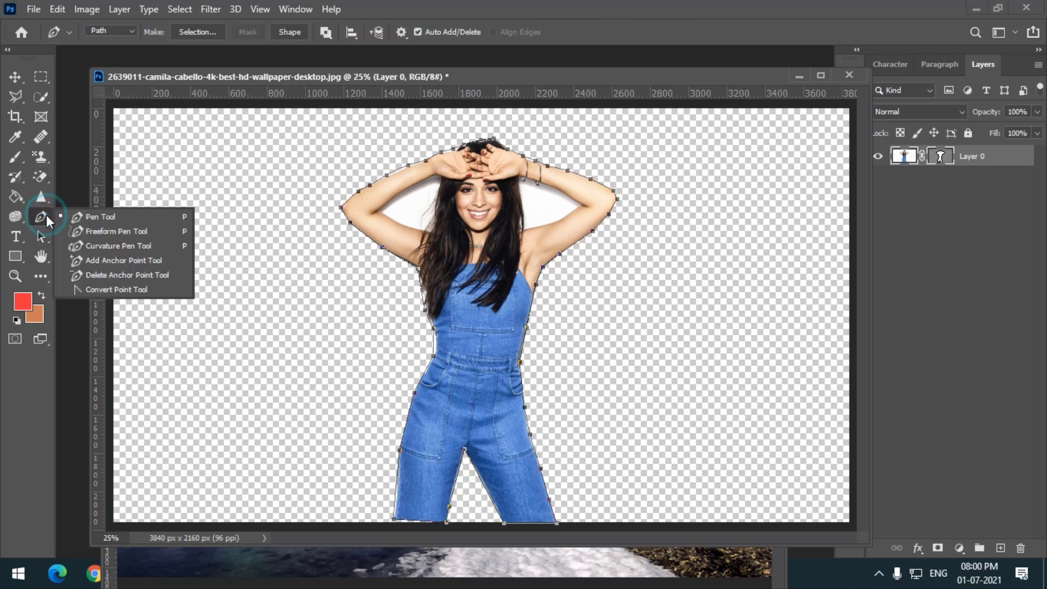
click(96, 215)
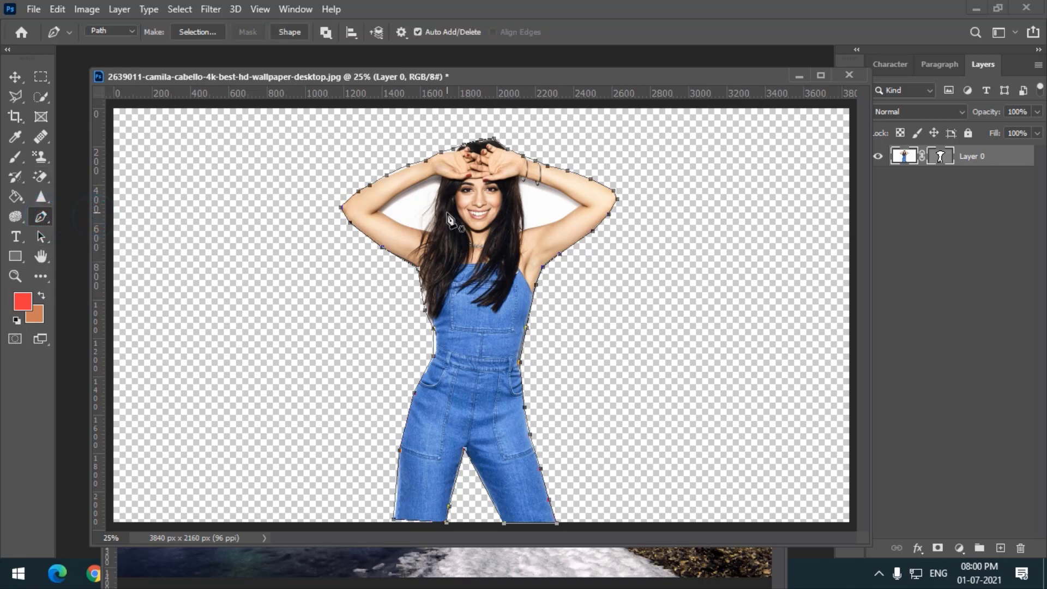
click(421, 182)
click(391, 200)
click(384, 210)
click(413, 226)
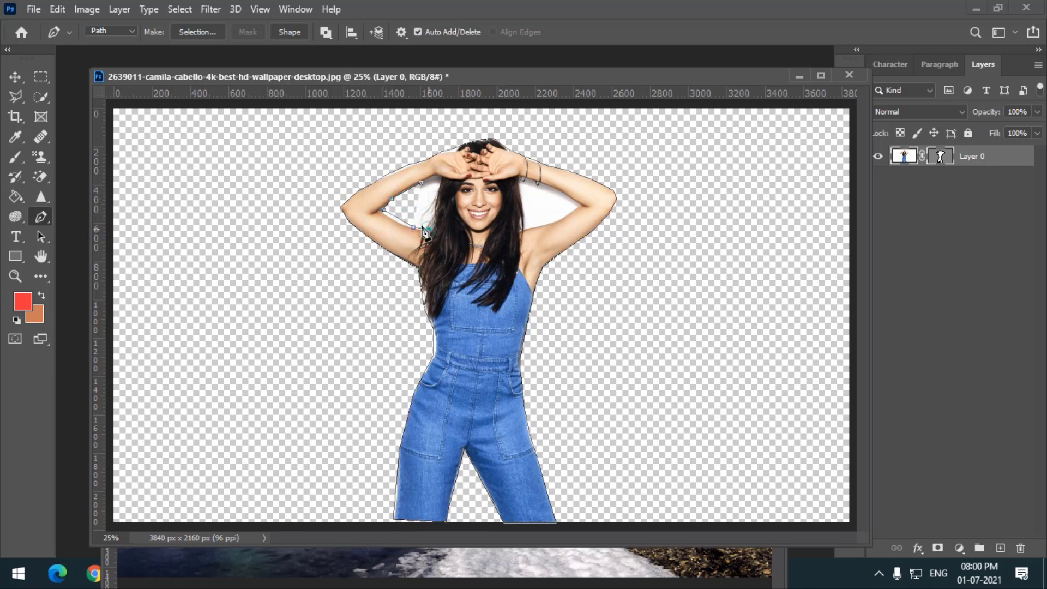
click(429, 229)
click(432, 218)
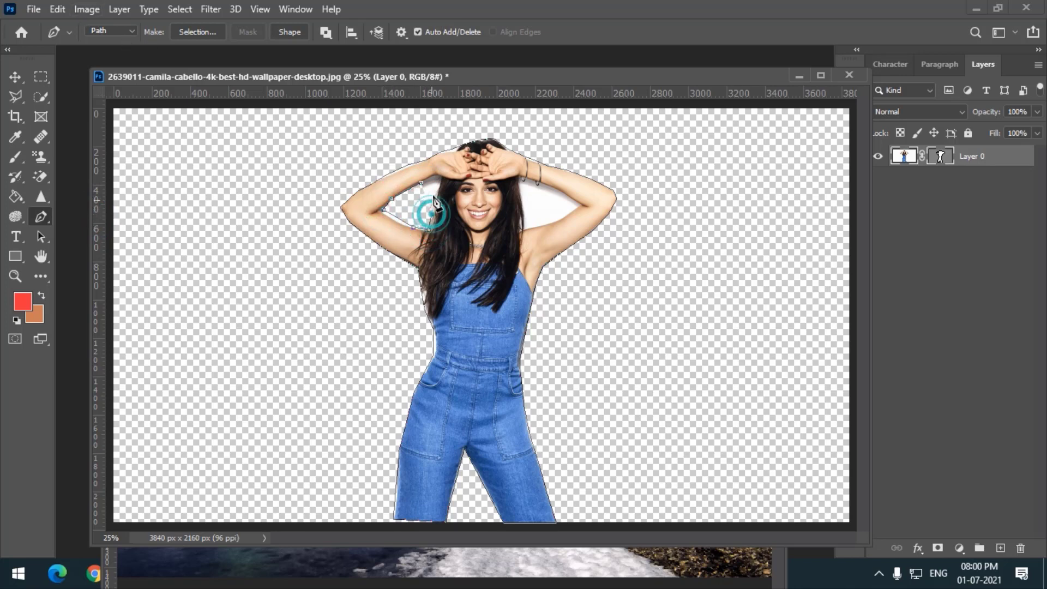
click(437, 197)
click(422, 183)
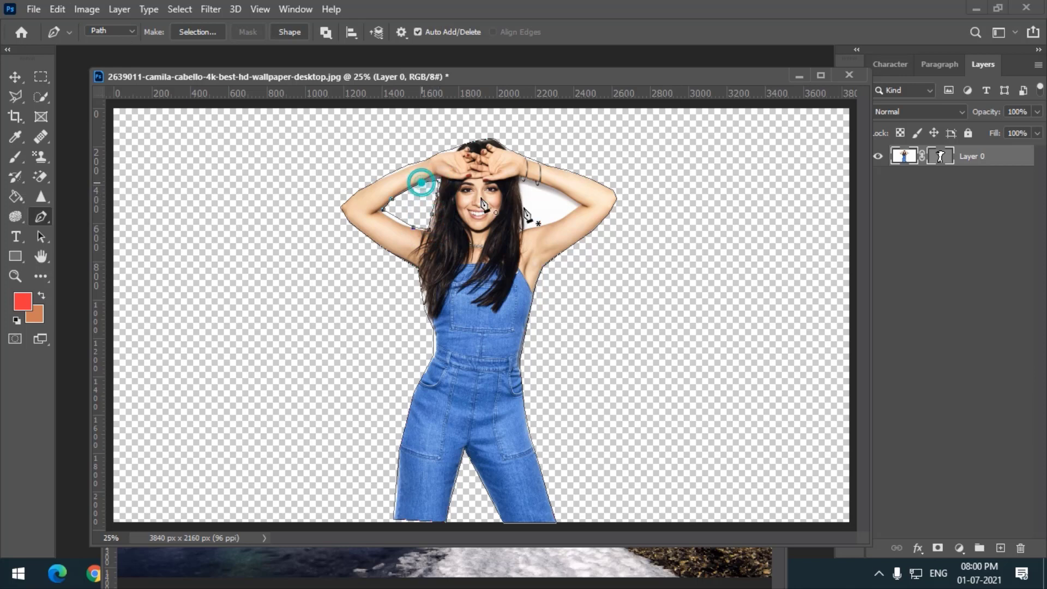
- Trace the gap between the woman's right arm and head with the Pen tool to cut it out as well
click(522, 201)
click(525, 225)
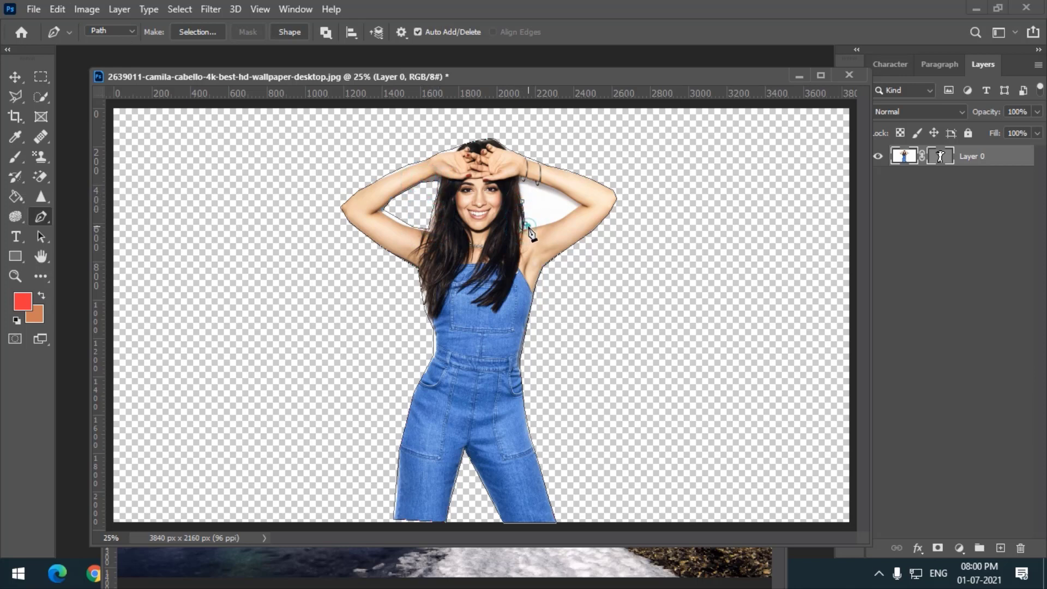
click(557, 218)
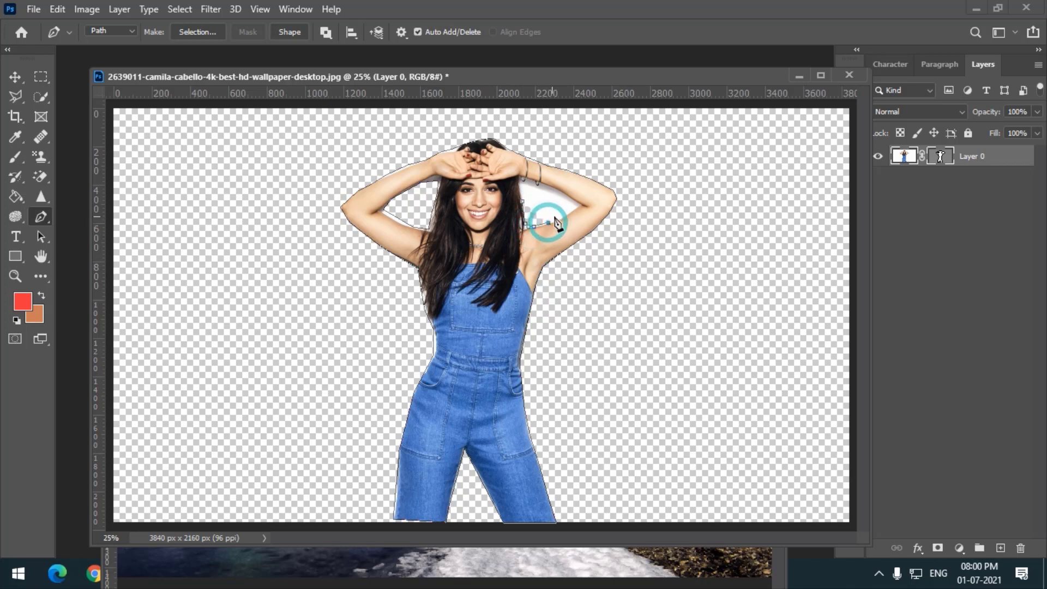
click(579, 203)
click(564, 192)
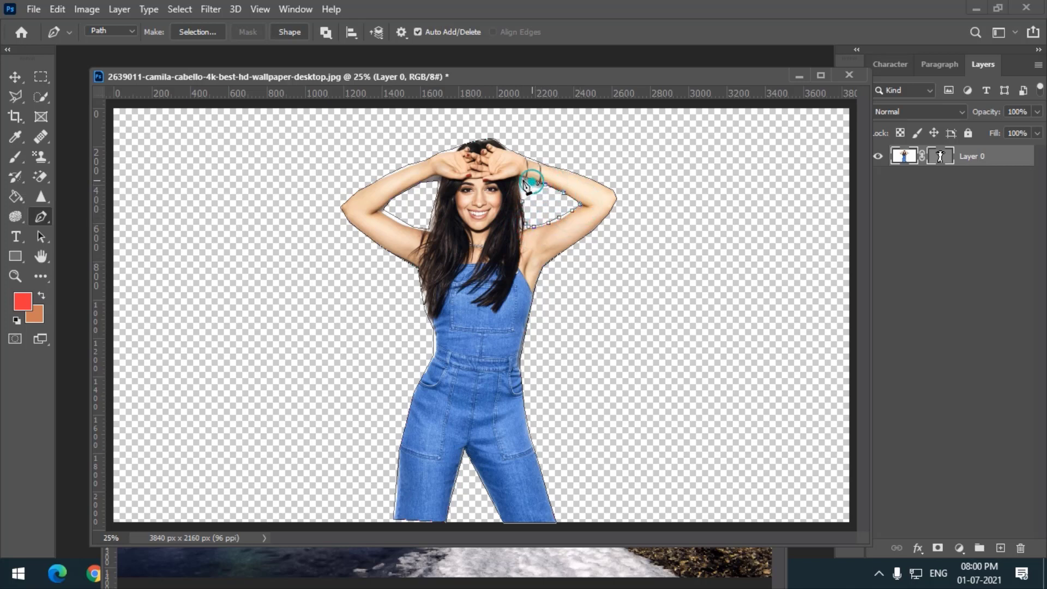
click(523, 178)
click(525, 204)
- Move the masked woman layer into the northern lights image with the Move tool
drag(378, 76, 359, 97)
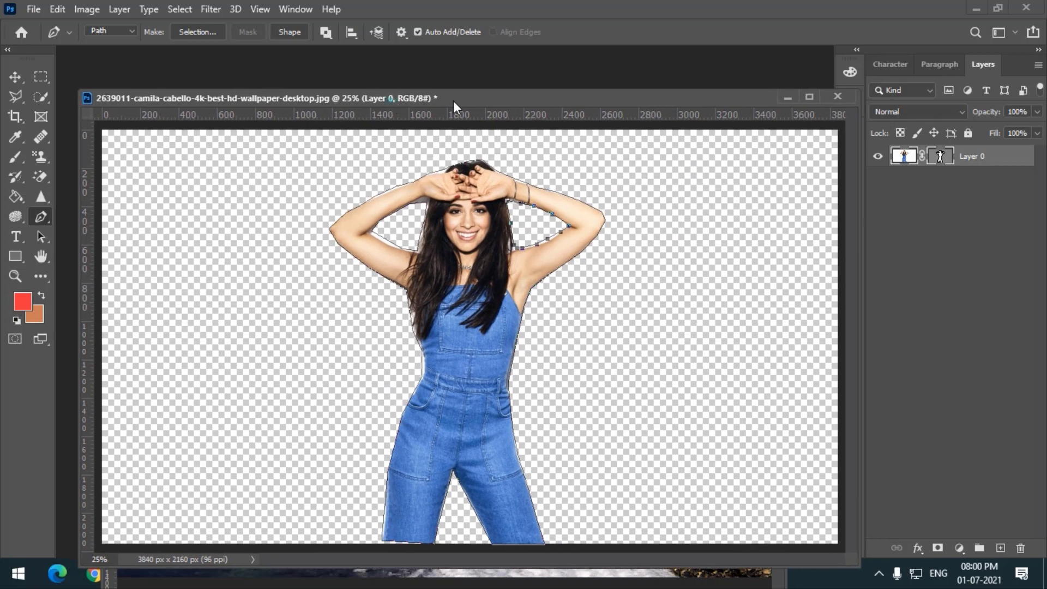
drag(453, 101, 604, 88)
click(15, 76)
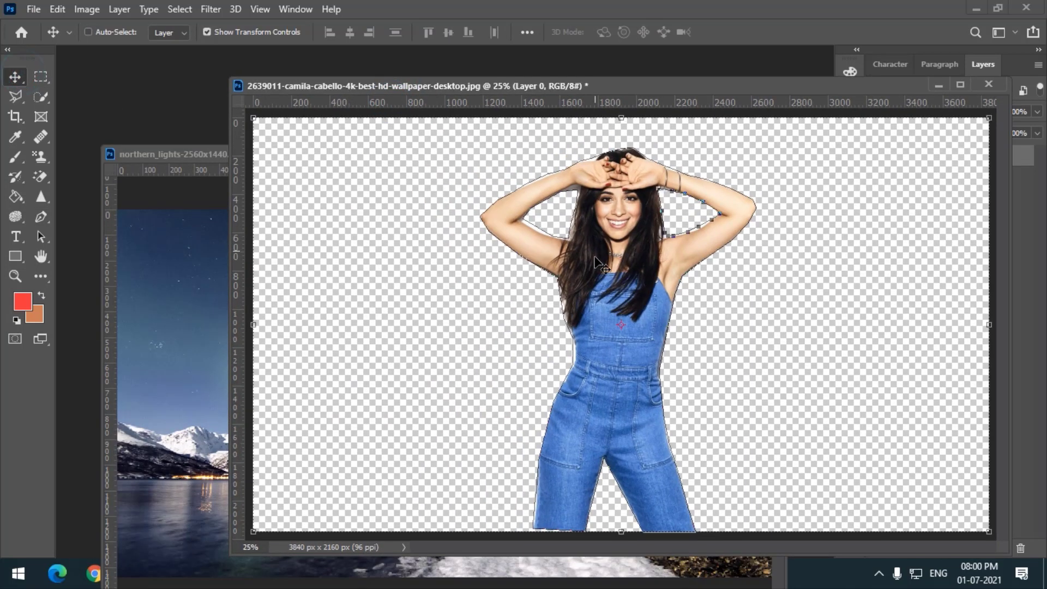
drag(595, 268, 179, 380)
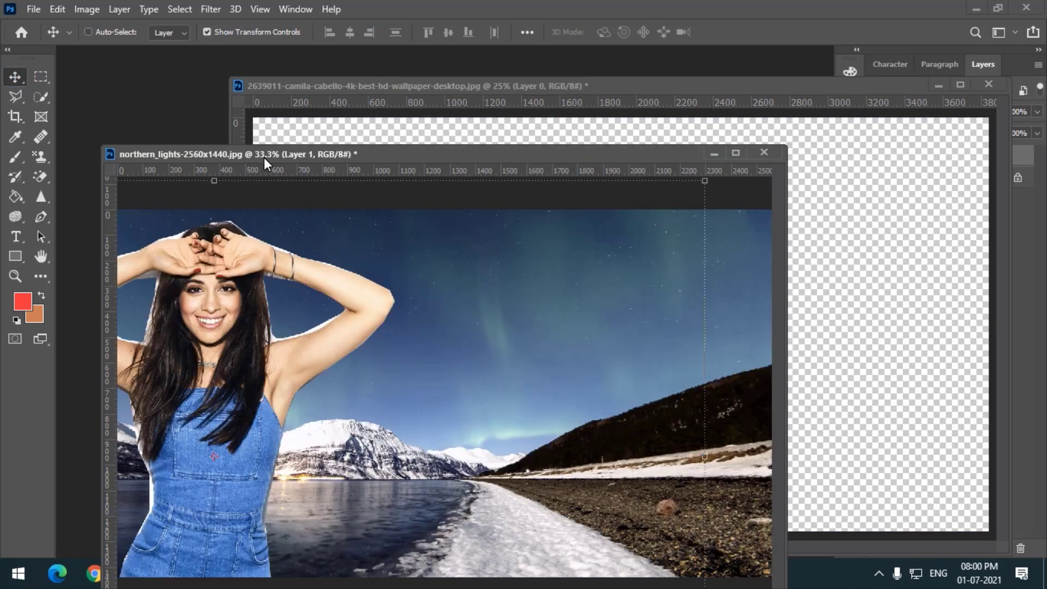
- Position the woman in the middle of the northern lights image
key(ctrl+minus)
key(ctrl+minus)
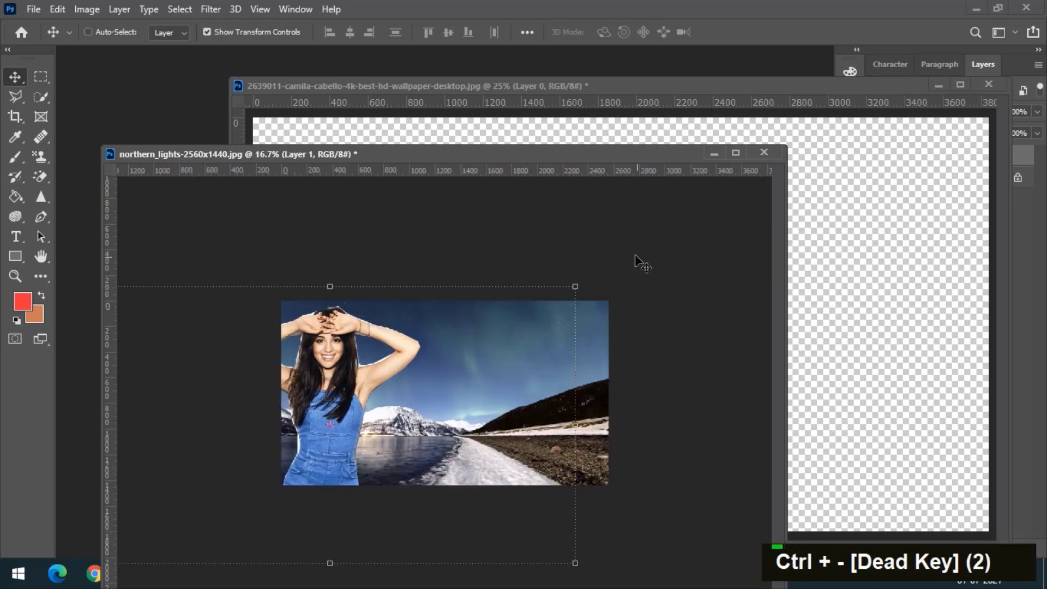
drag(578, 286, 423, 365)
drag(255, 456, 450, 389)
key(Return)
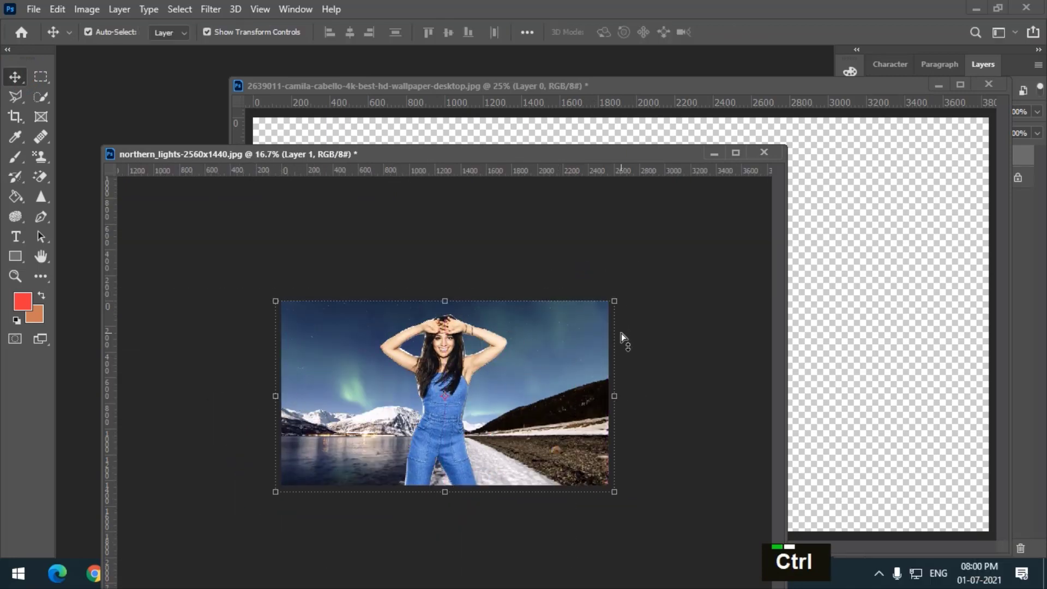
- Inspect the woman layer's vector mask path with the Direct Selection tool
key(ctrl+equal)
key(ctrl+equal)
drag(470, 165, 456, 81)
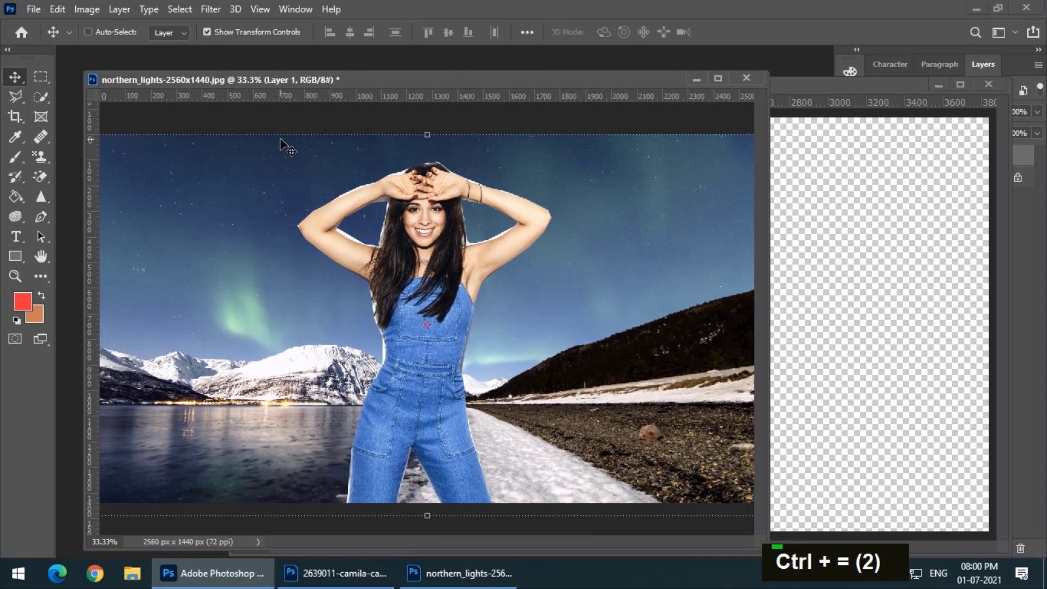
click(37, 238)
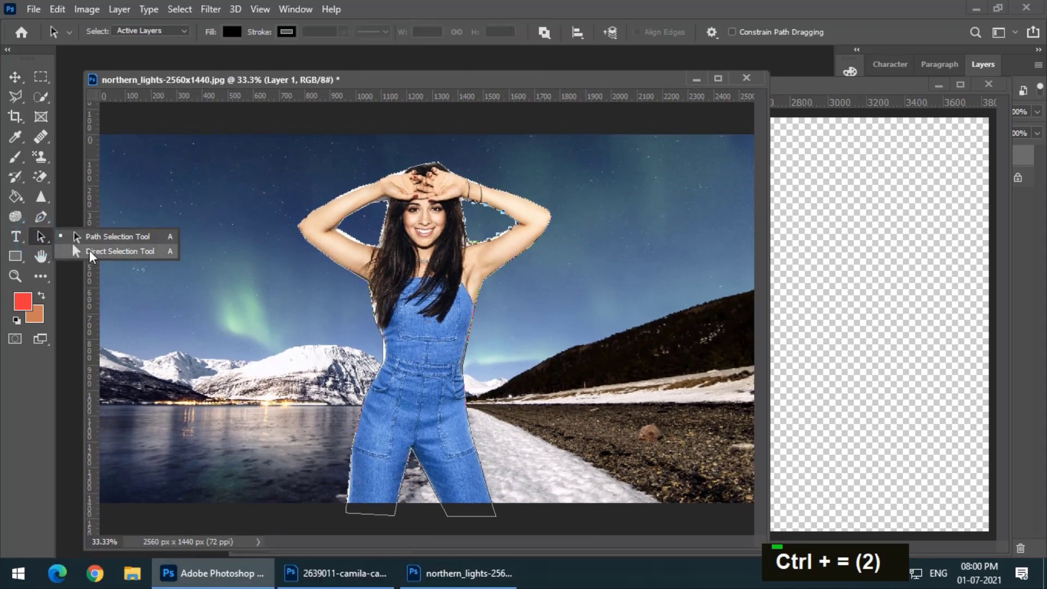
click(89, 251)
click(365, 247)
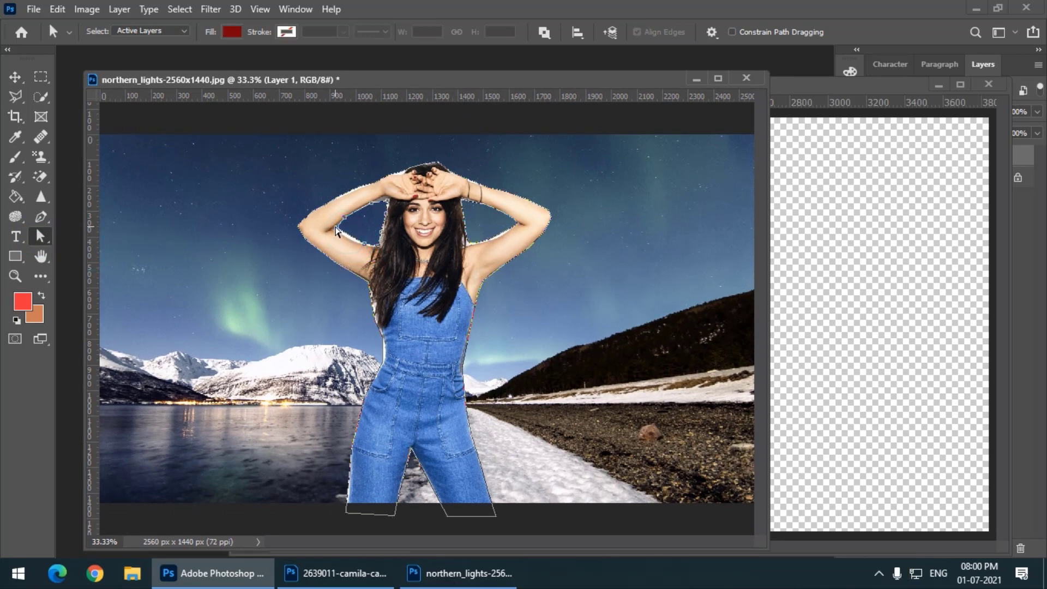
click(334, 229)
click(479, 245)
click(516, 244)
click(817, 99)
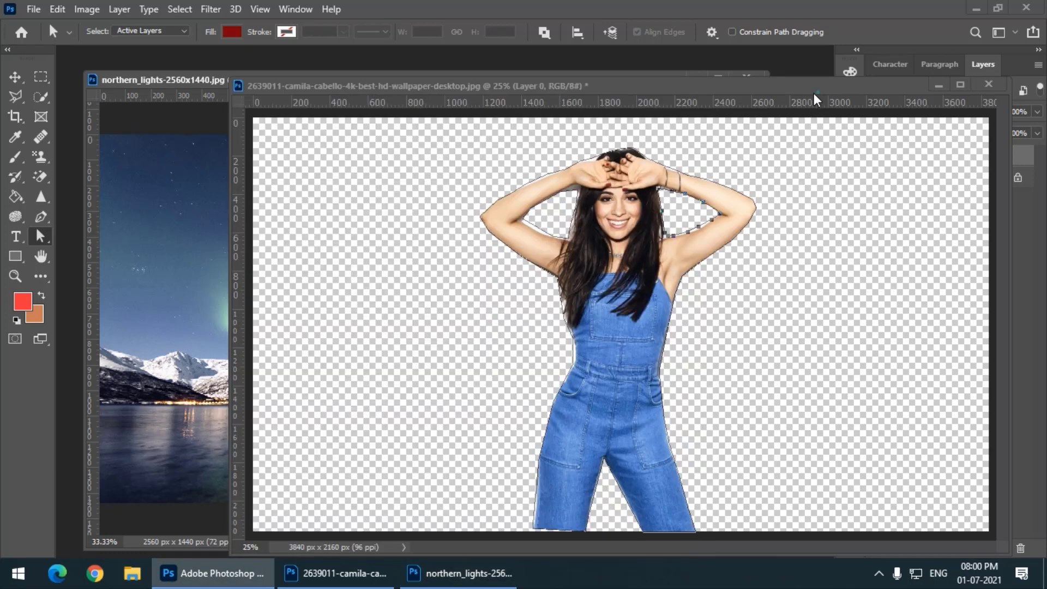
drag(816, 98, 689, 177)
drag(557, 110, 544, 87)
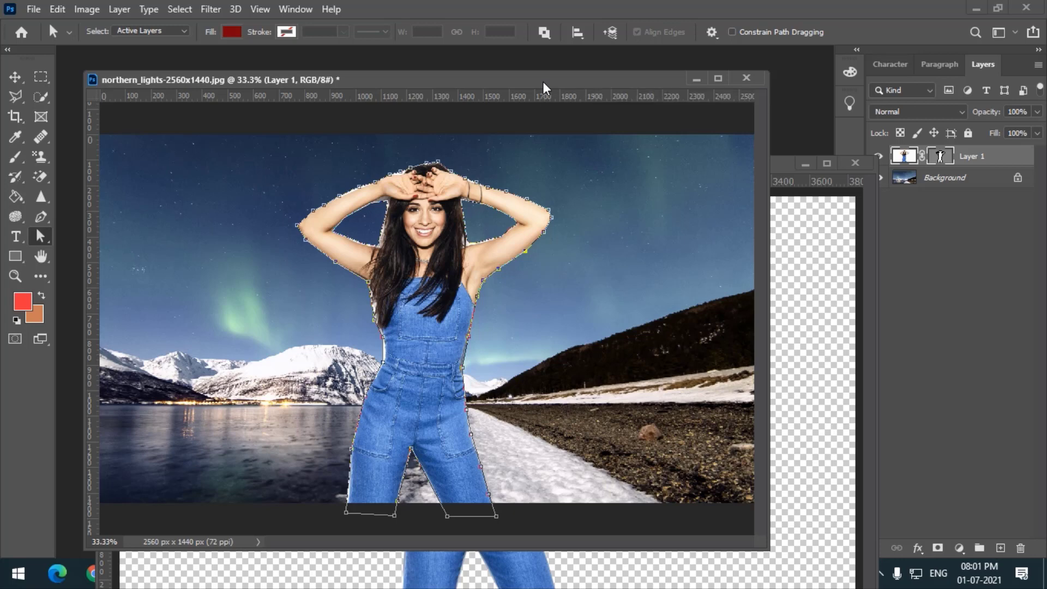
key(ctrl+Tab)
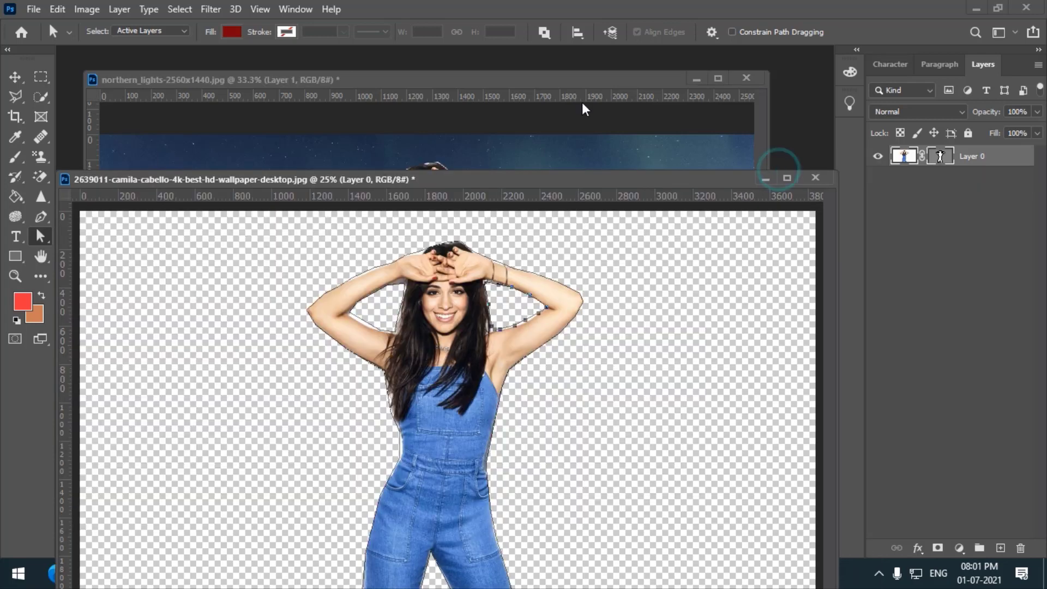
click(571, 100)
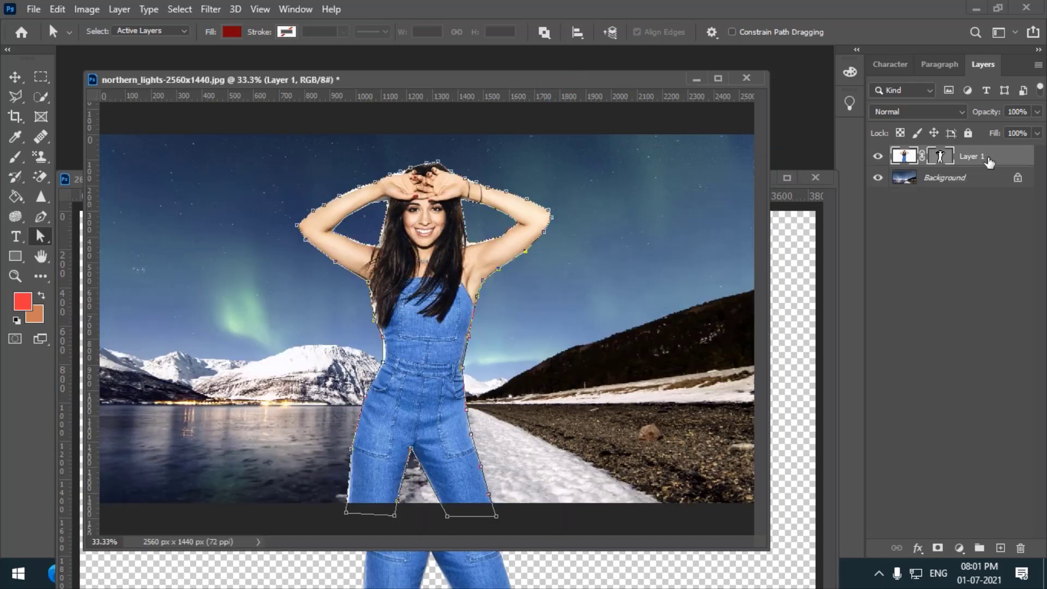
- Disable and then re-enable the woman layer's vector mask
right_click(941, 156)
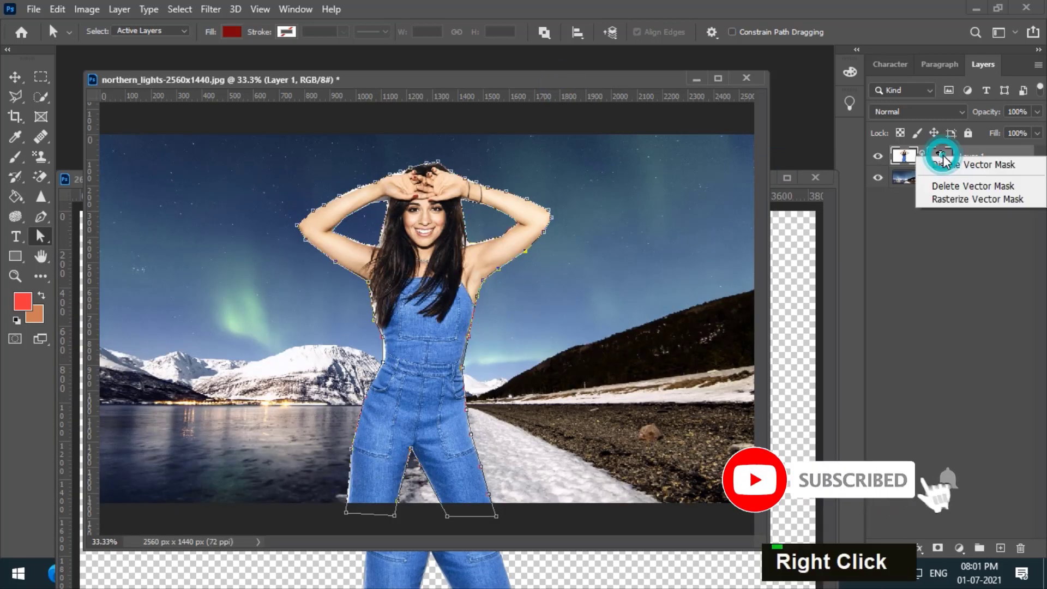
click(956, 166)
right_click(941, 157)
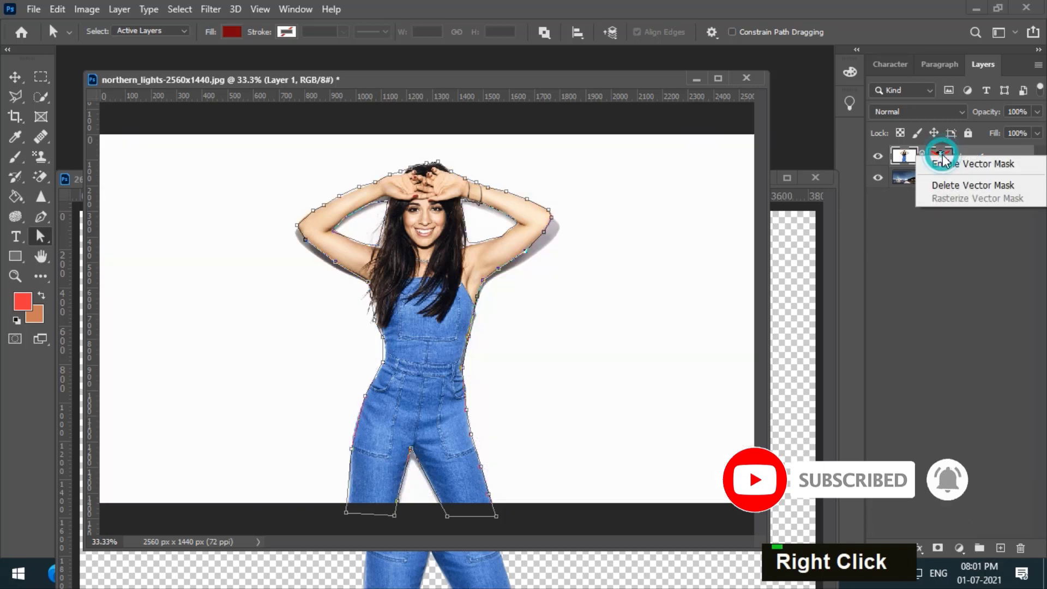
click(948, 165)
- Delete the woman layer's vector mask and undo the deletion
right_click(940, 157)
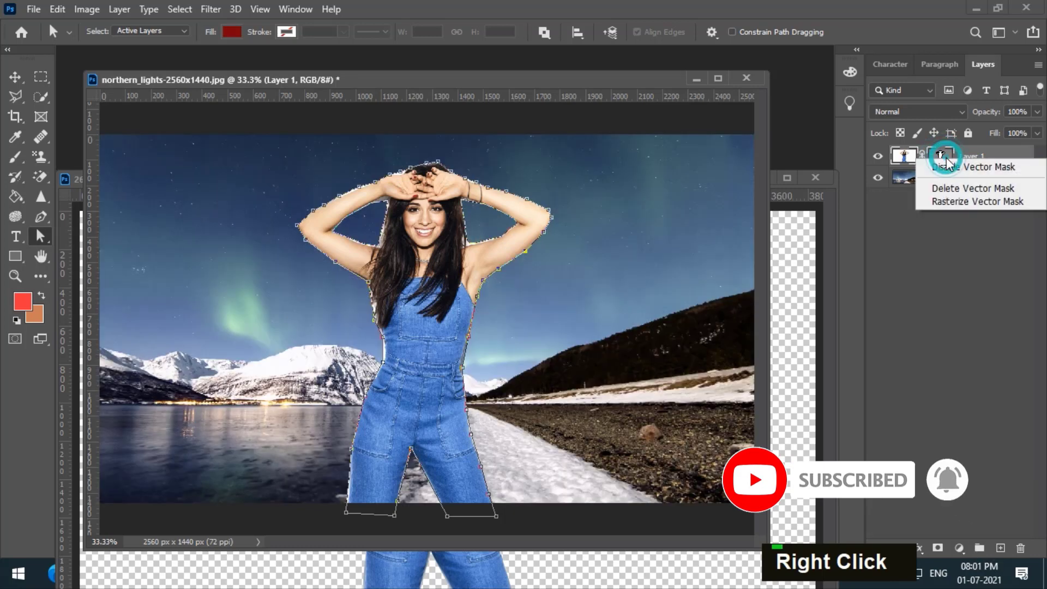
click(959, 188)
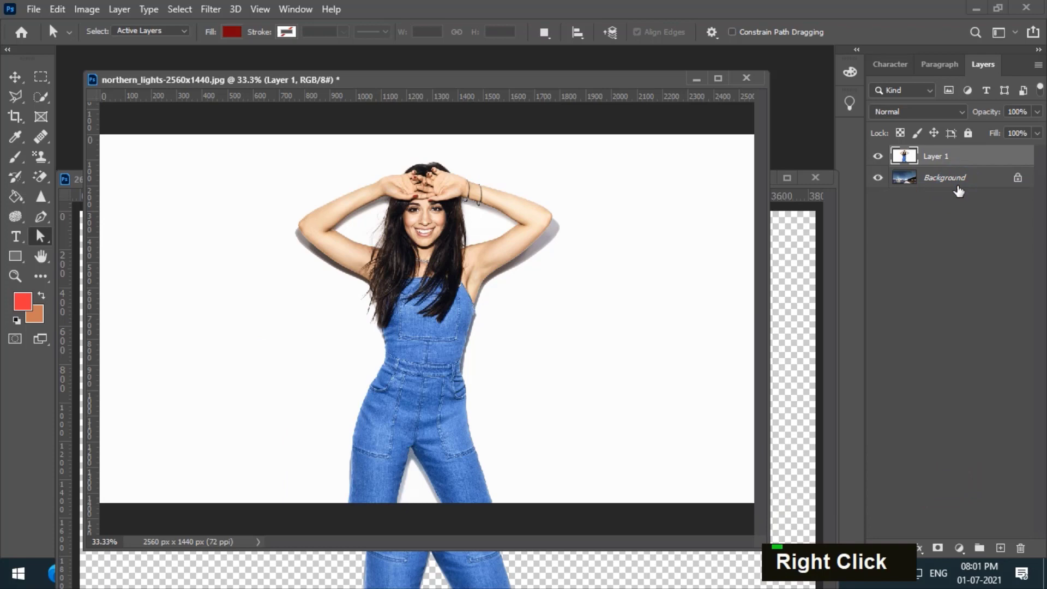
key(ctrl+z)
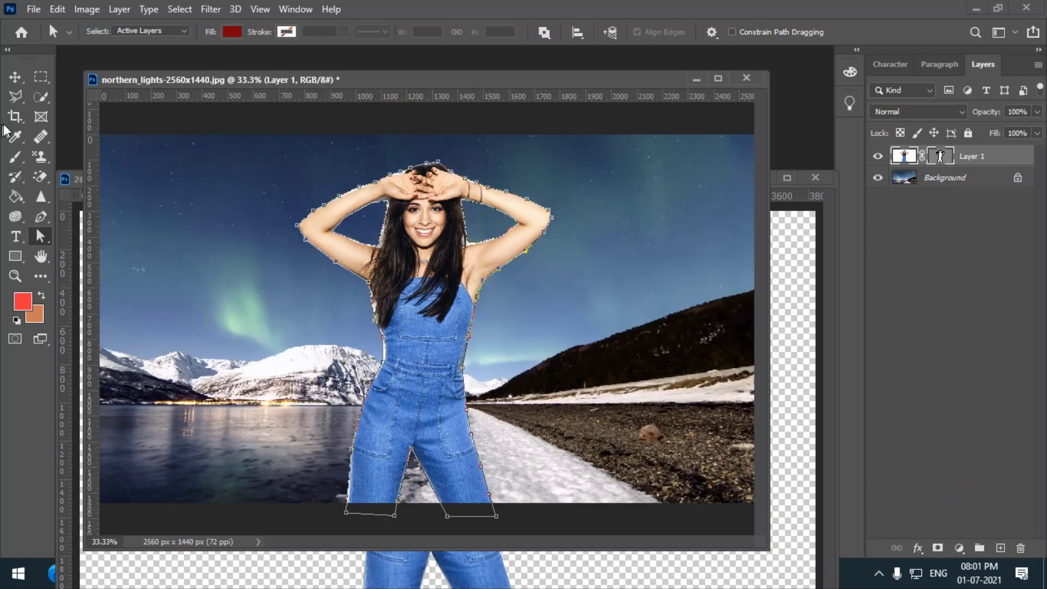
click(15, 76)
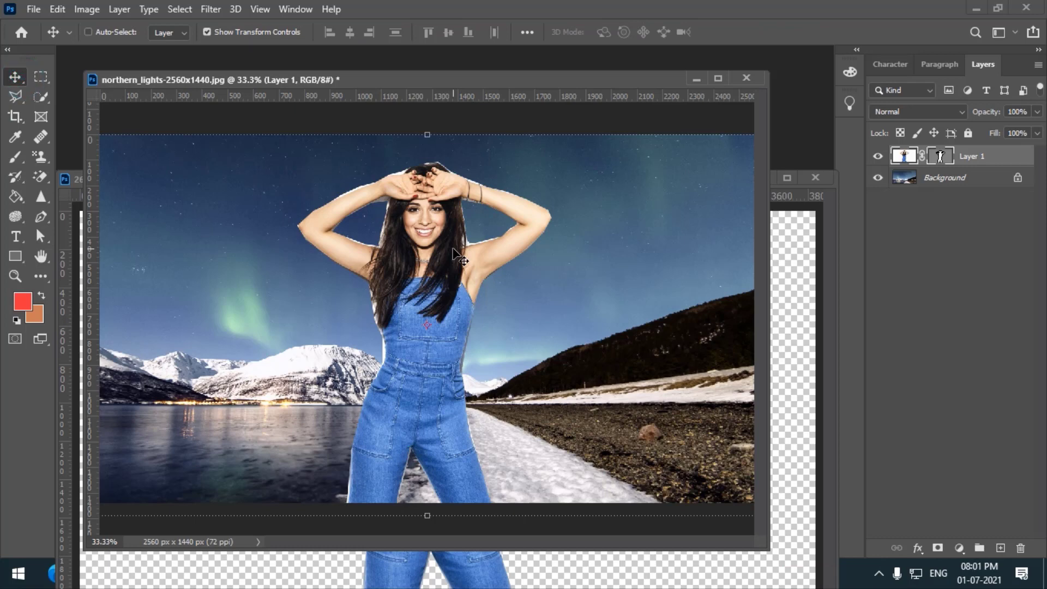